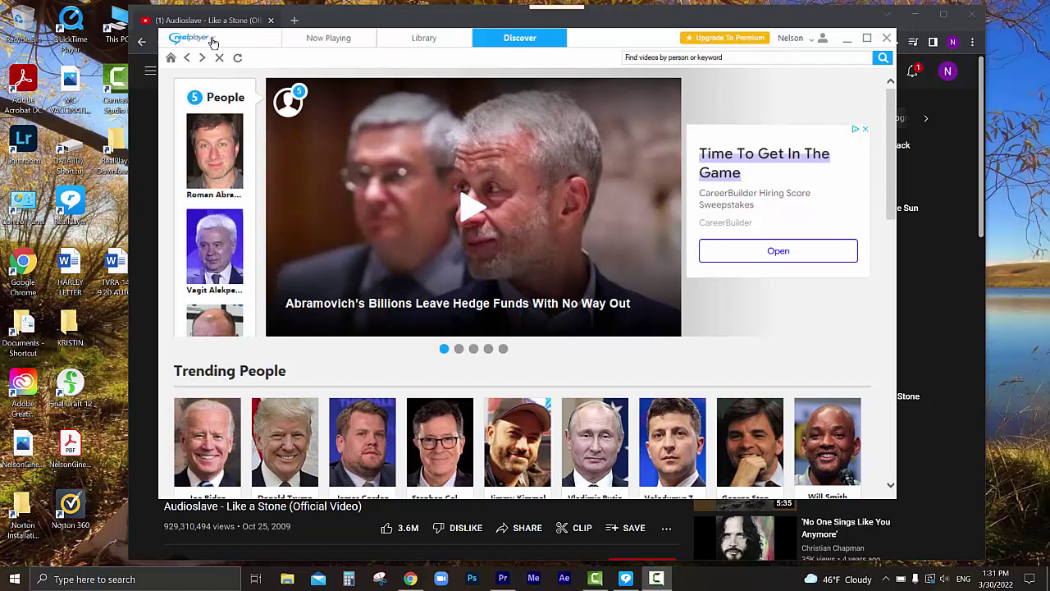
Open the RealPlayer Downloader to download a video from a web link
{"action": "left_click", "coordinate": [212, 42]}
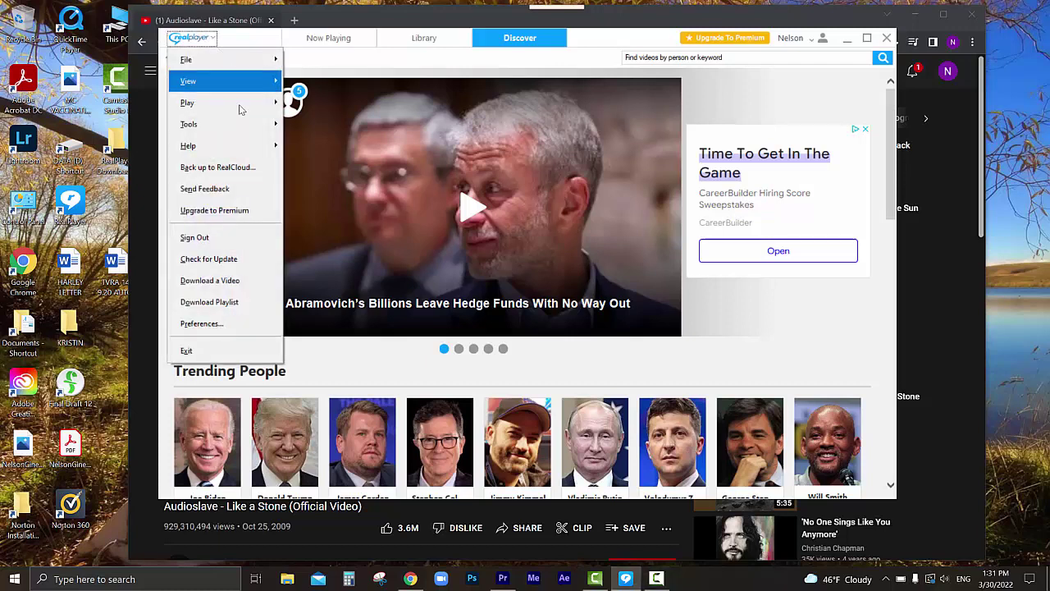
{"action": "left_click", "coordinate": [250, 286]}
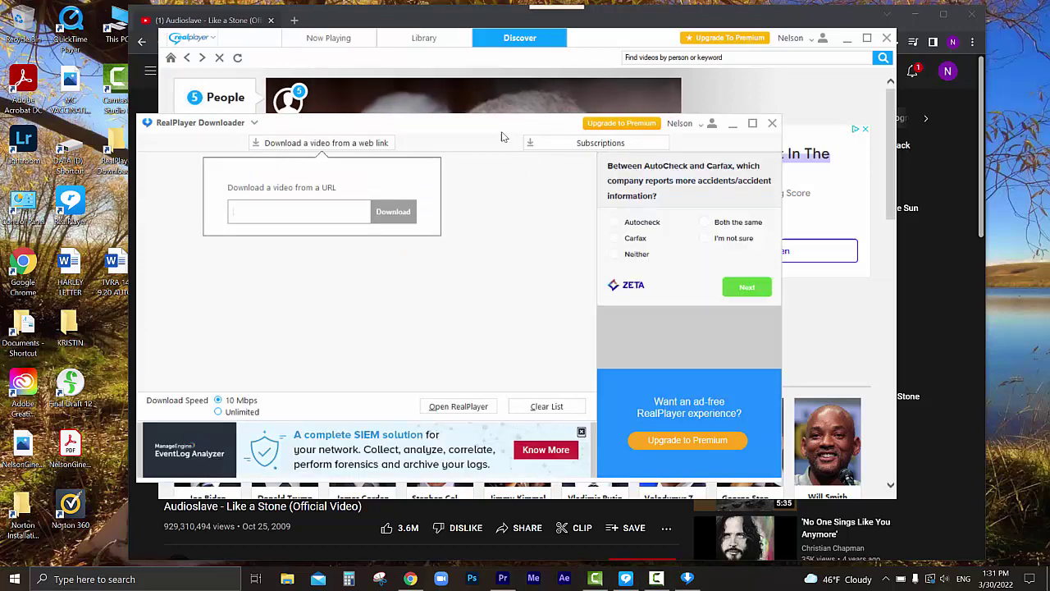
{"action": "left_click", "coordinate": [293, 140]}
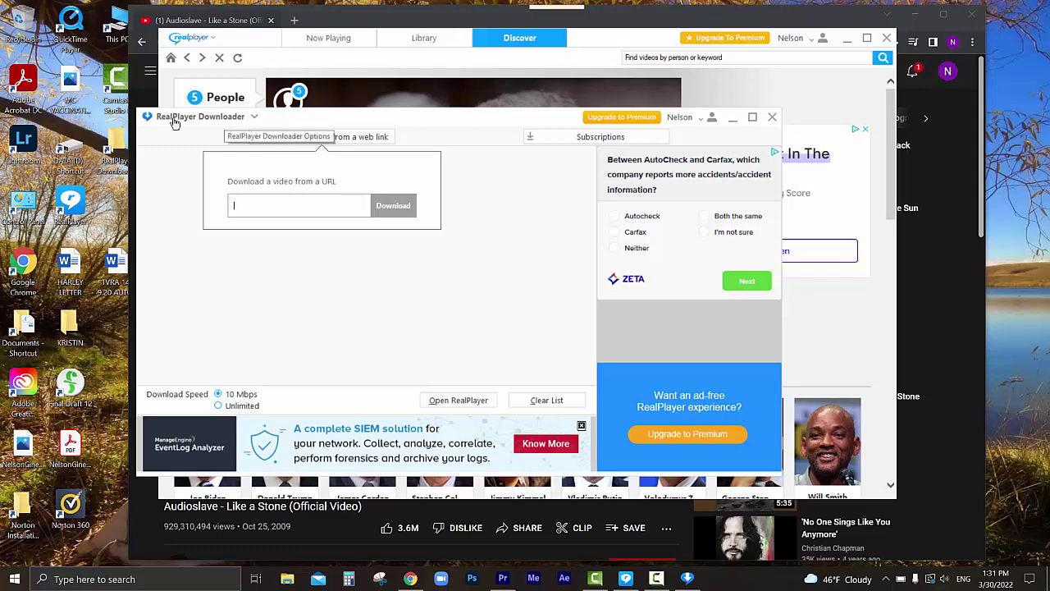
Set the downloader's preferences to save local files to the MUSIC & VIDEOS DOWNLOADS folder on DATA (D:)
{"action": "left_click", "coordinate": [256, 120]}
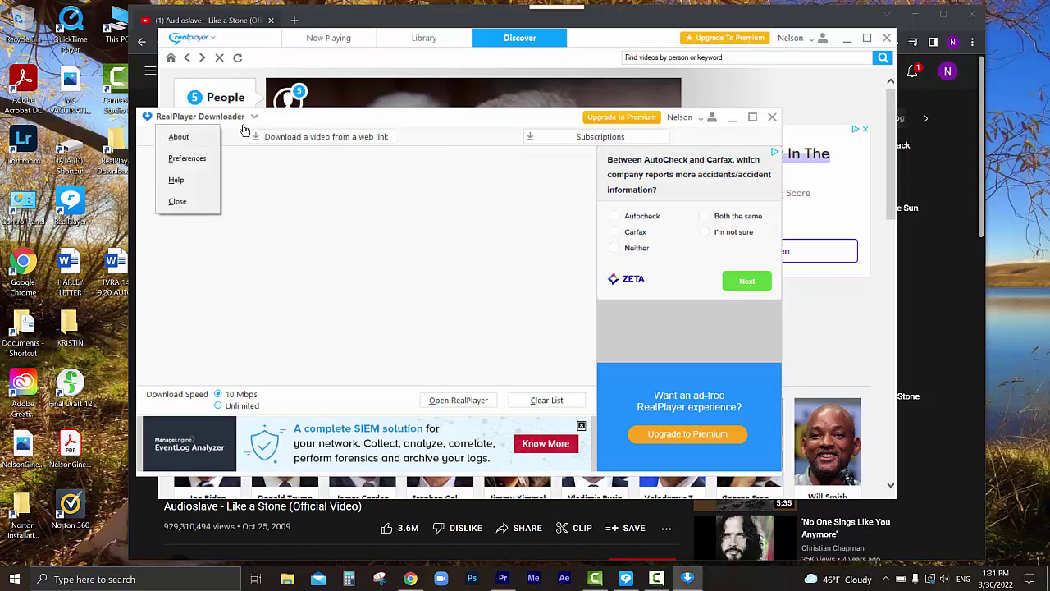
{"action": "left_click", "coordinate": [199, 160]}
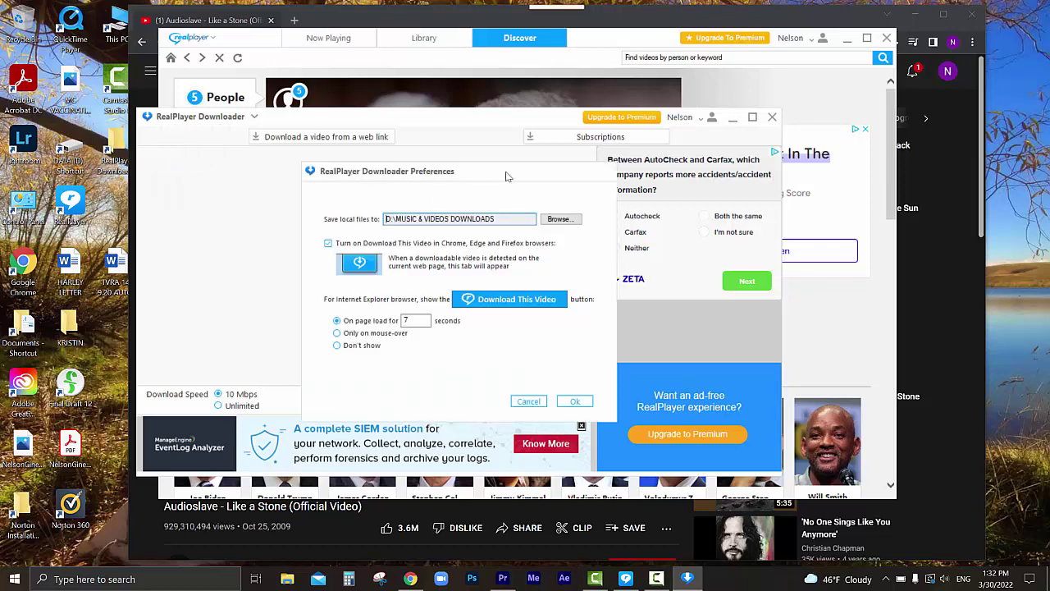
{"action": "left_click_drag", "start_coordinate": [507, 177], "coordinate": [471, 170]}
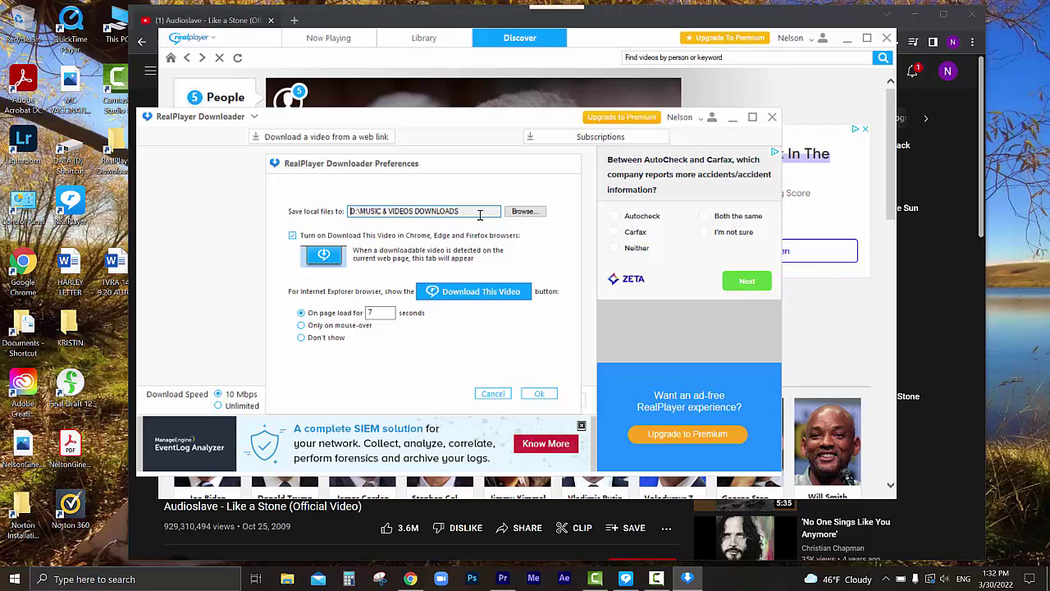
{"action": "left_click", "coordinate": [524, 211]}
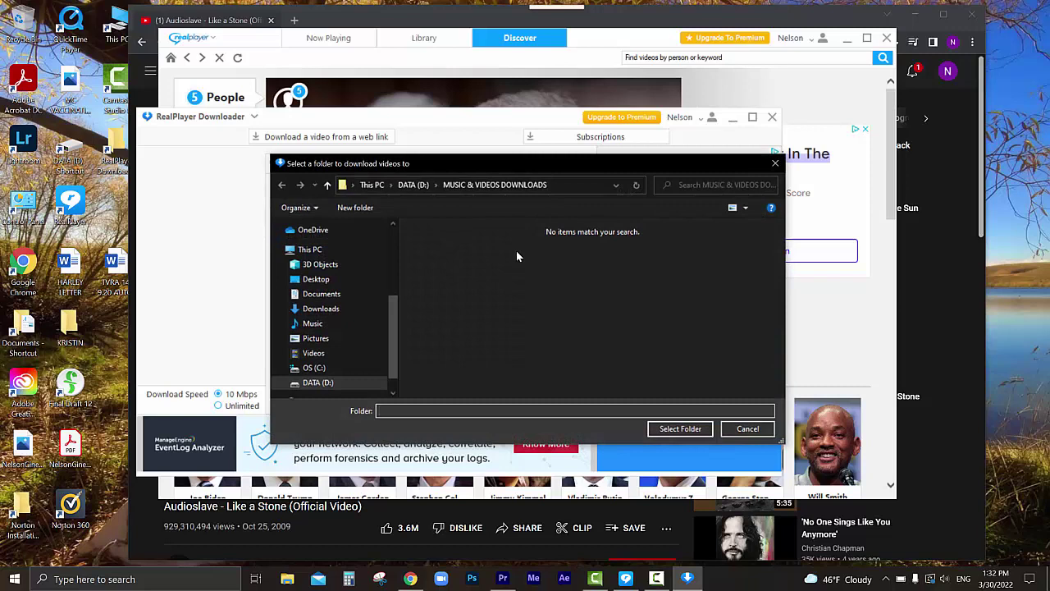
{"action": "left_click", "coordinate": [420, 187]}
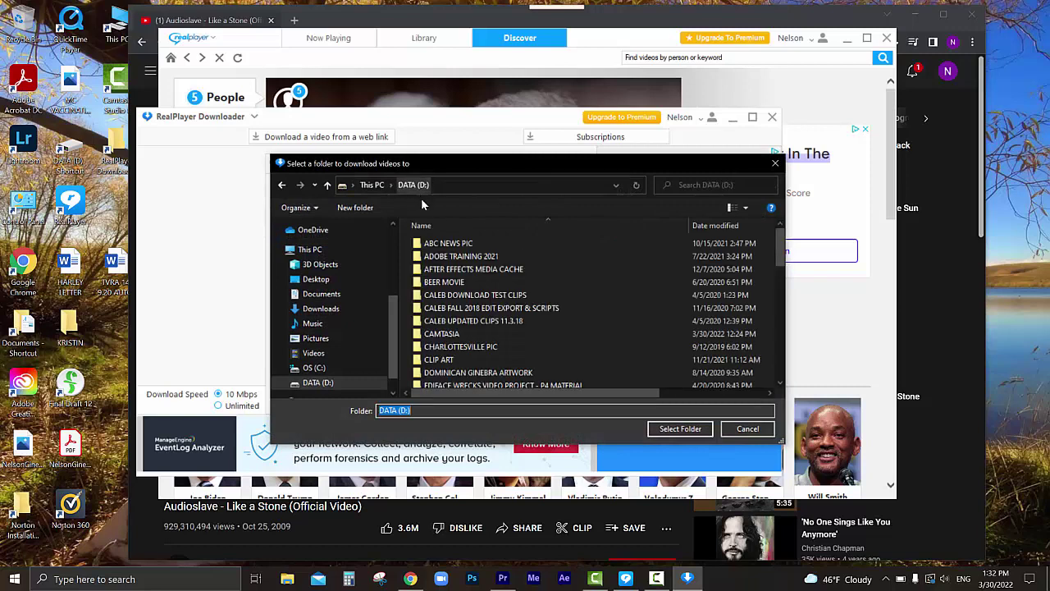
{"action": "left_click_drag", "start_coordinate": [777, 256], "coordinate": [770, 319]}
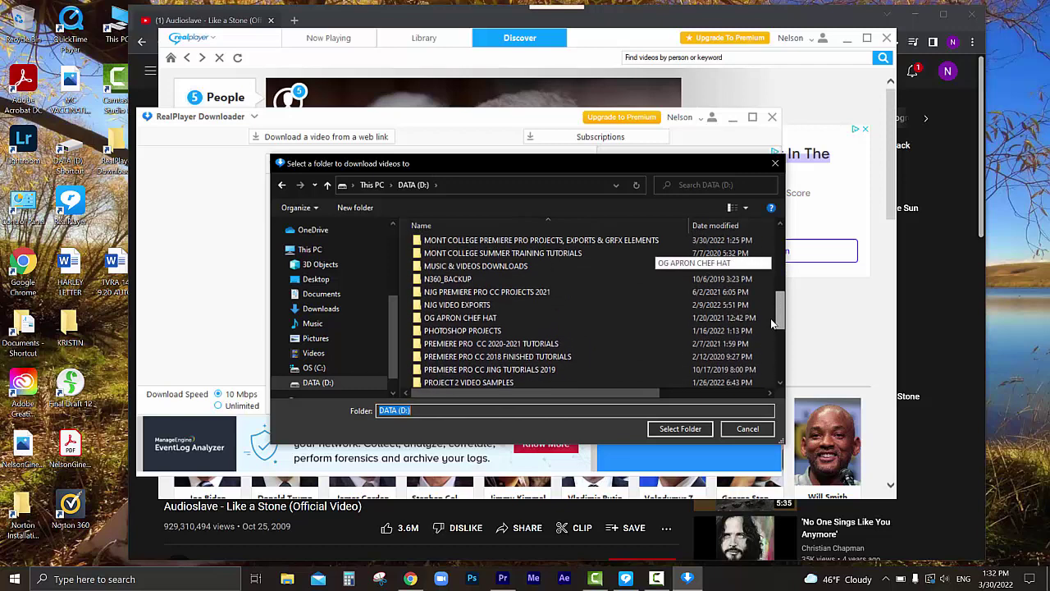
{"action": "left_click", "coordinate": [485, 266]}
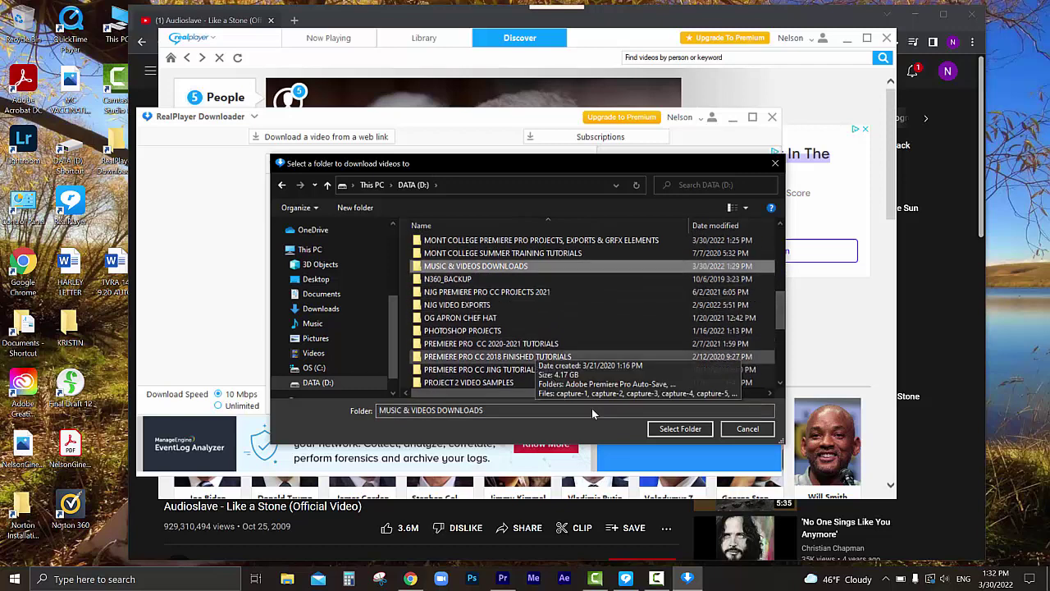
{"action": "left_click", "coordinate": [681, 431]}
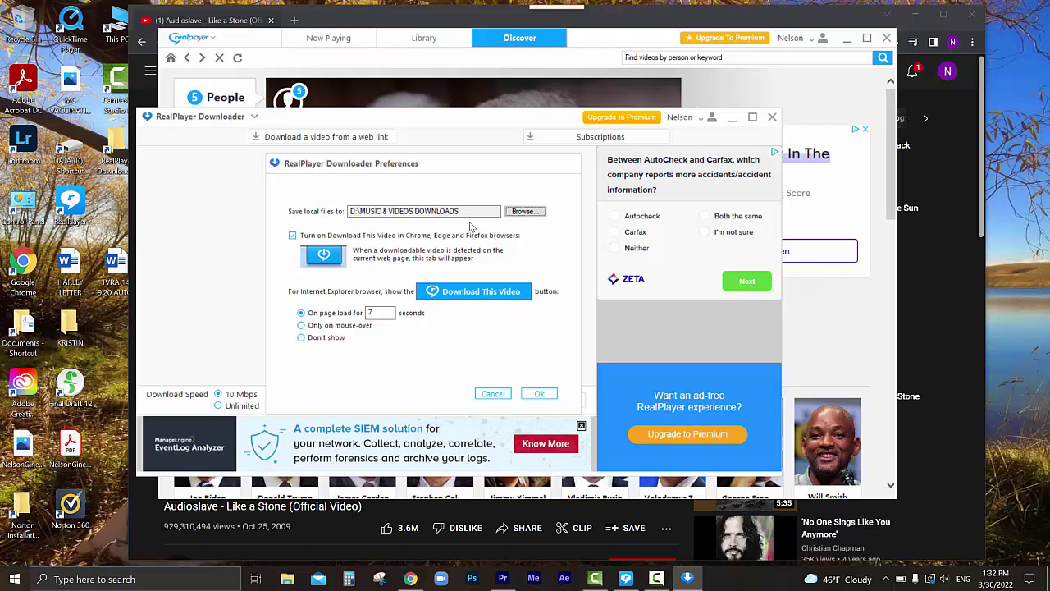
{"action": "left_click", "coordinate": [540, 396]}
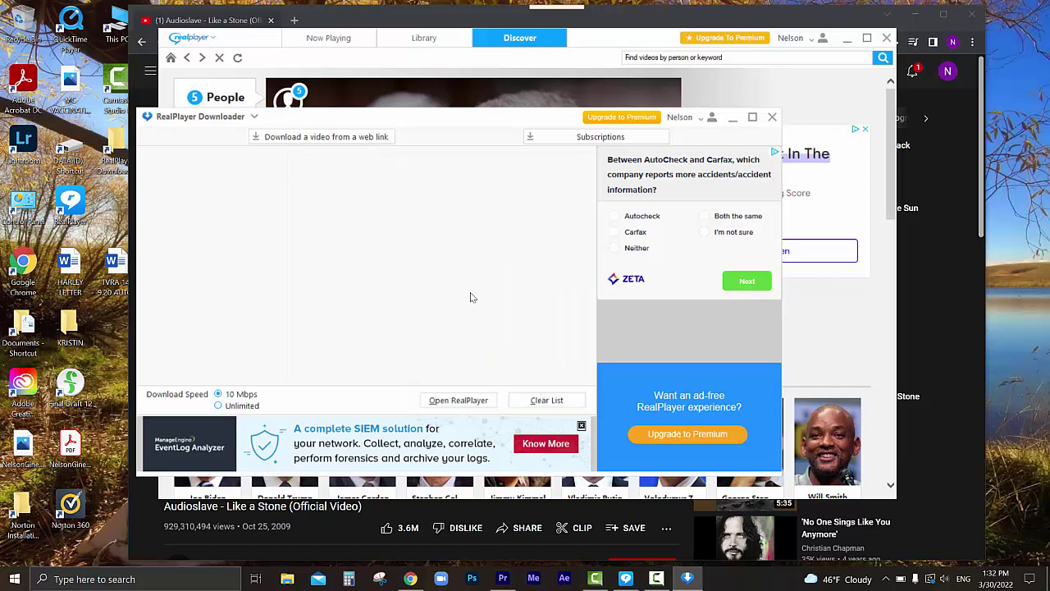
Switch to the YouTube page in Chrome and copy the share link of the Audioslave - Like a Stone video
{"action": "left_click", "coordinate": [313, 139]}
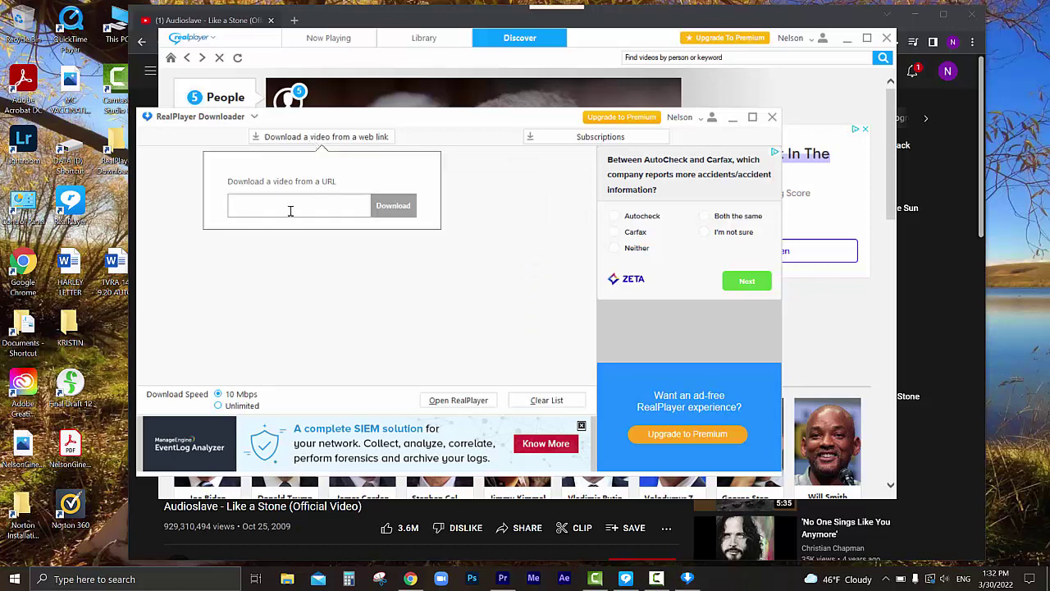
{"action": "left_click", "coordinate": [417, 20]}
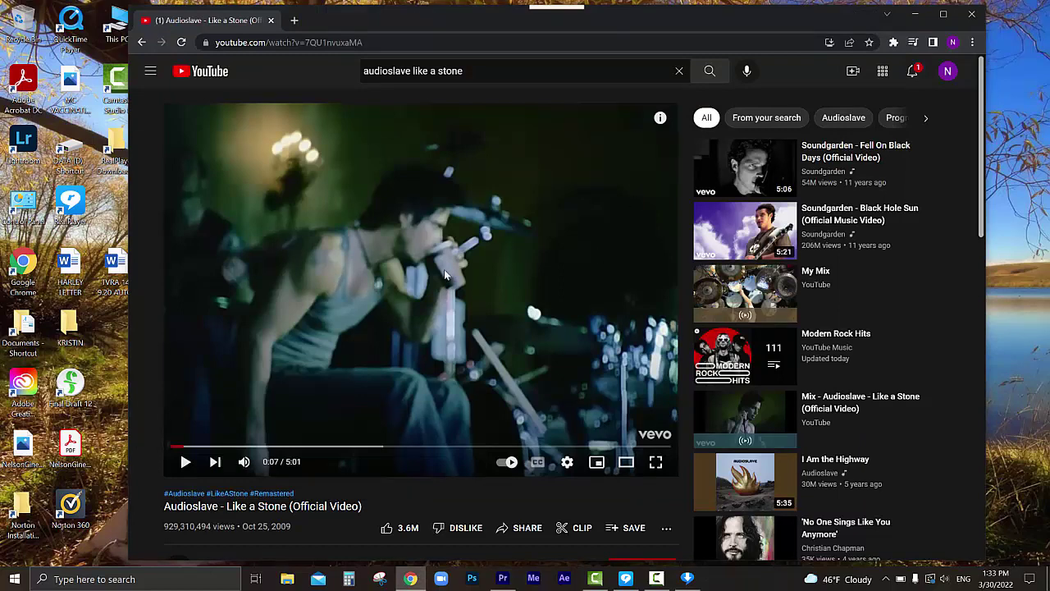
{"action": "left_click", "coordinate": [522, 528]}
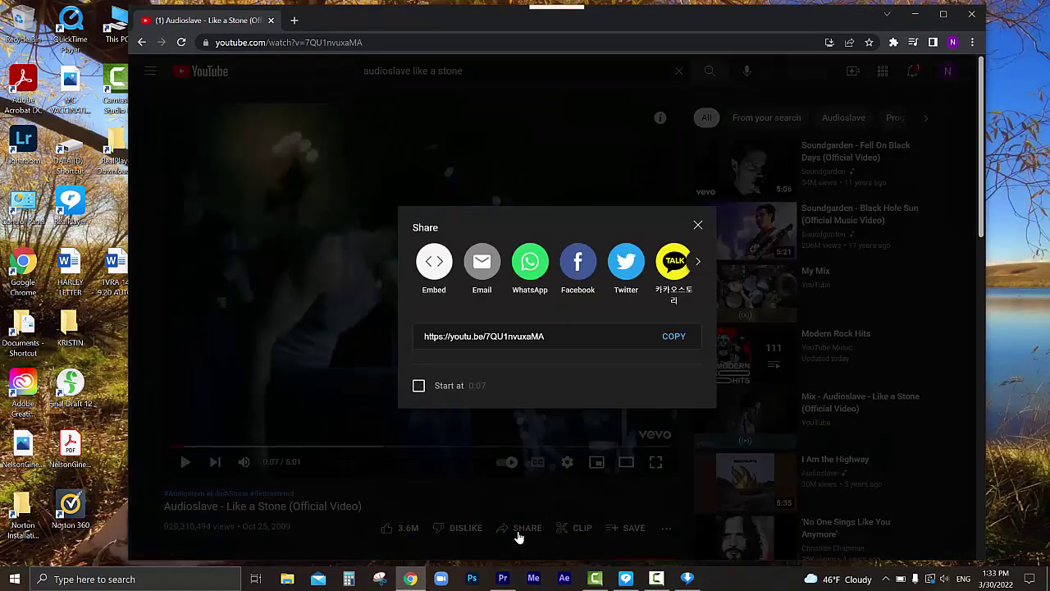
{"action": "left_click", "coordinate": [673, 338]}
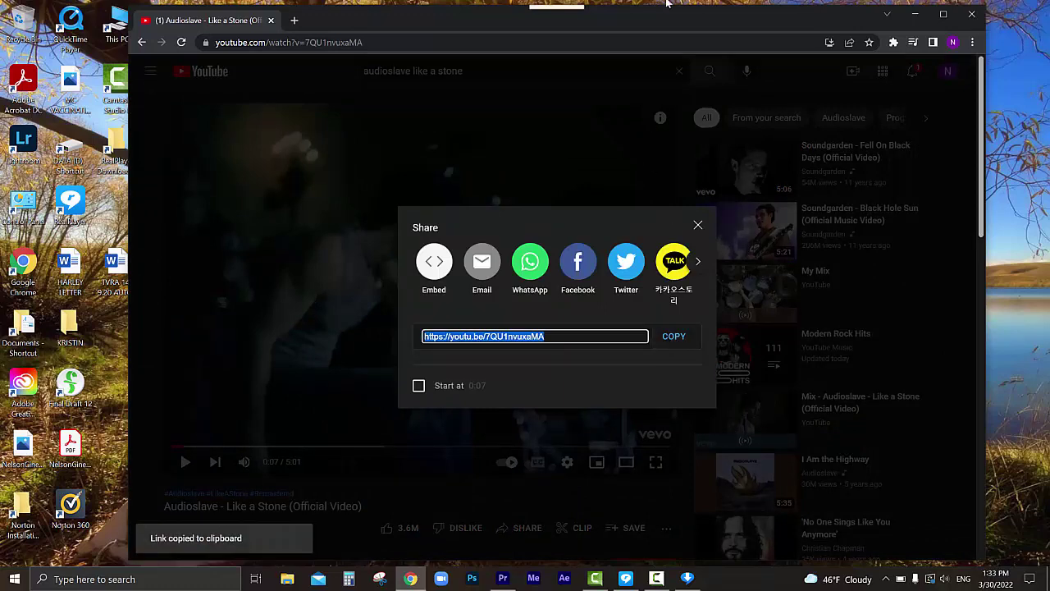
{"action": "left_click", "coordinate": [626, 579]}
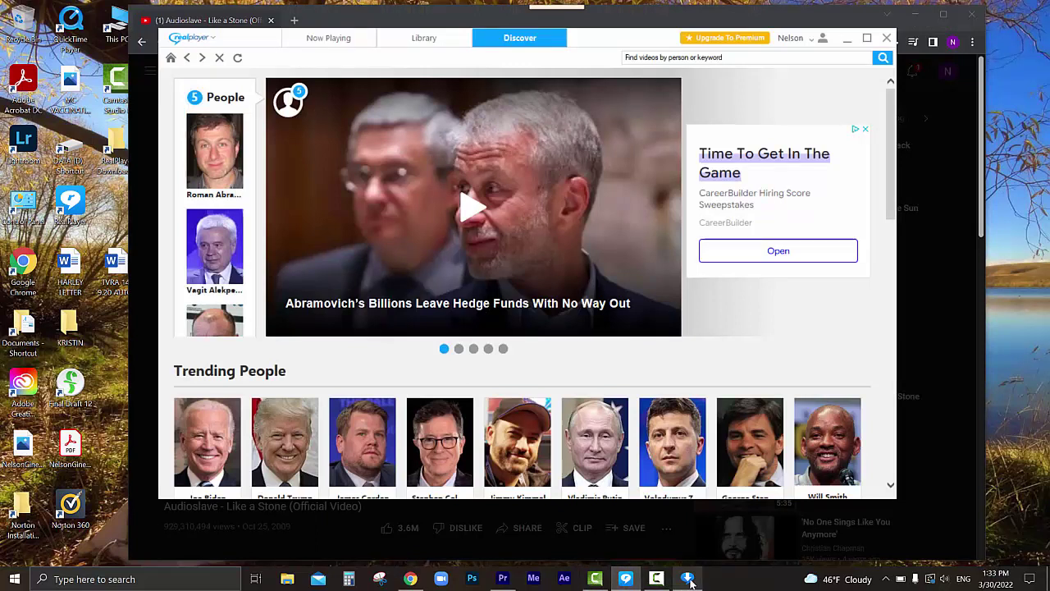
{"action": "mouse_move", "coordinate": [683, 581]}
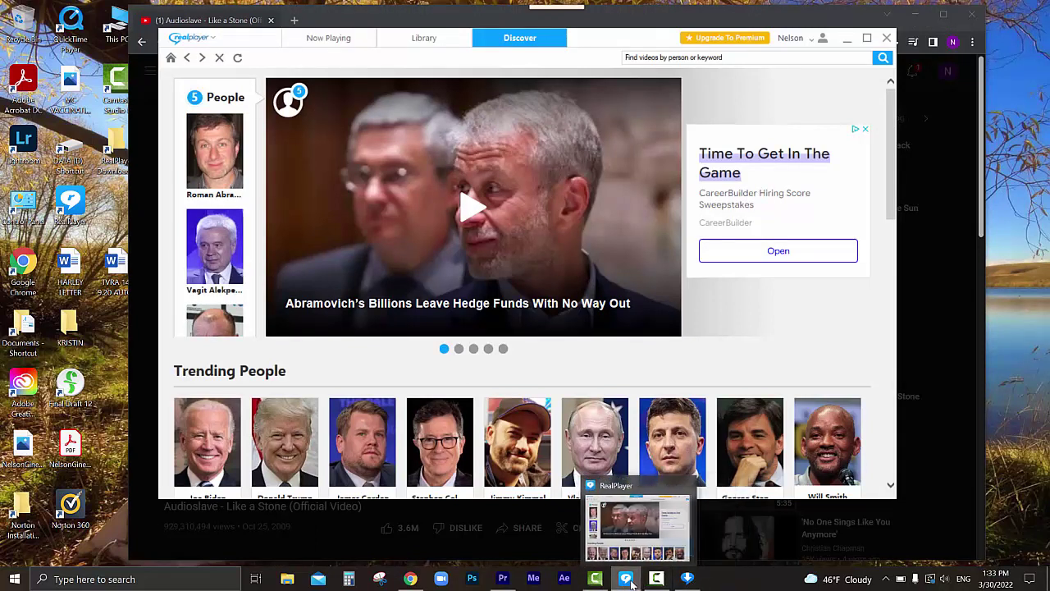
{"action": "left_click", "coordinate": [688, 581]}
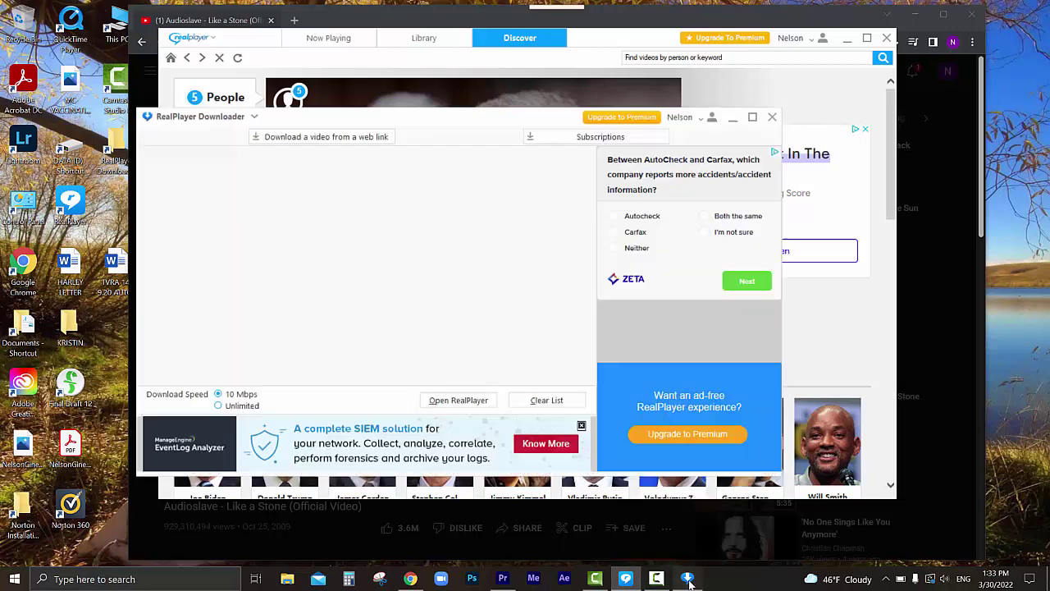
{"action": "left_click", "coordinate": [301, 140]}
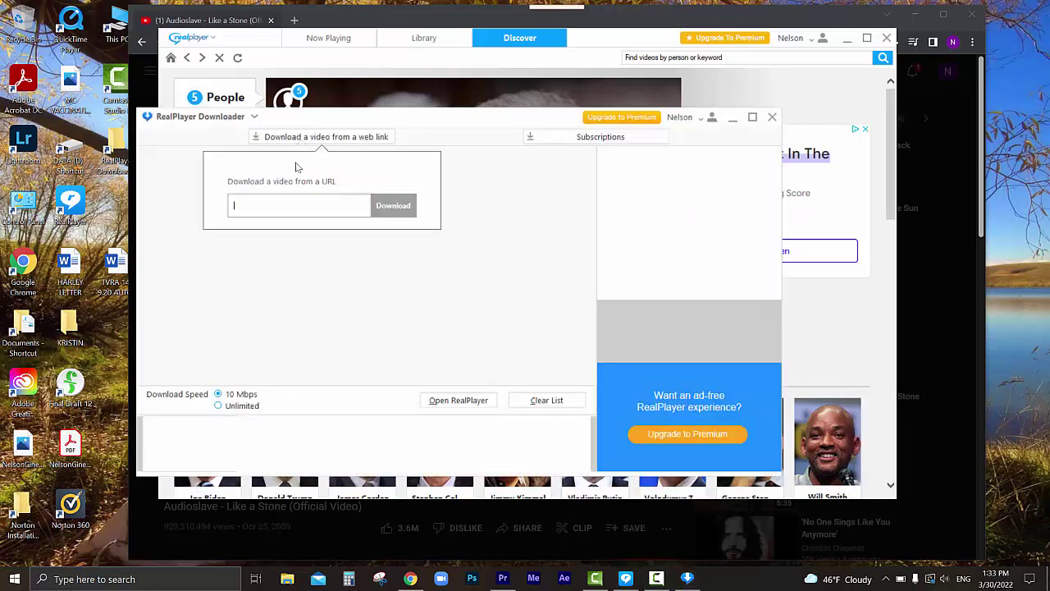
{"action": "right_click", "coordinate": [266, 212]}
{"action": "left_click", "coordinate": [314, 261]}
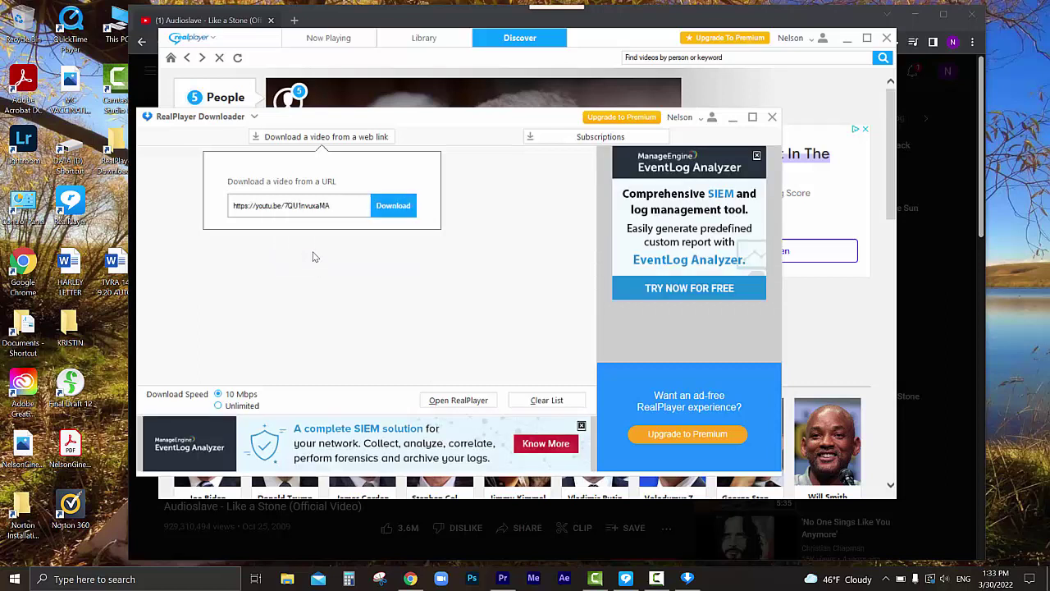
{"action": "left_click", "coordinate": [397, 208]}
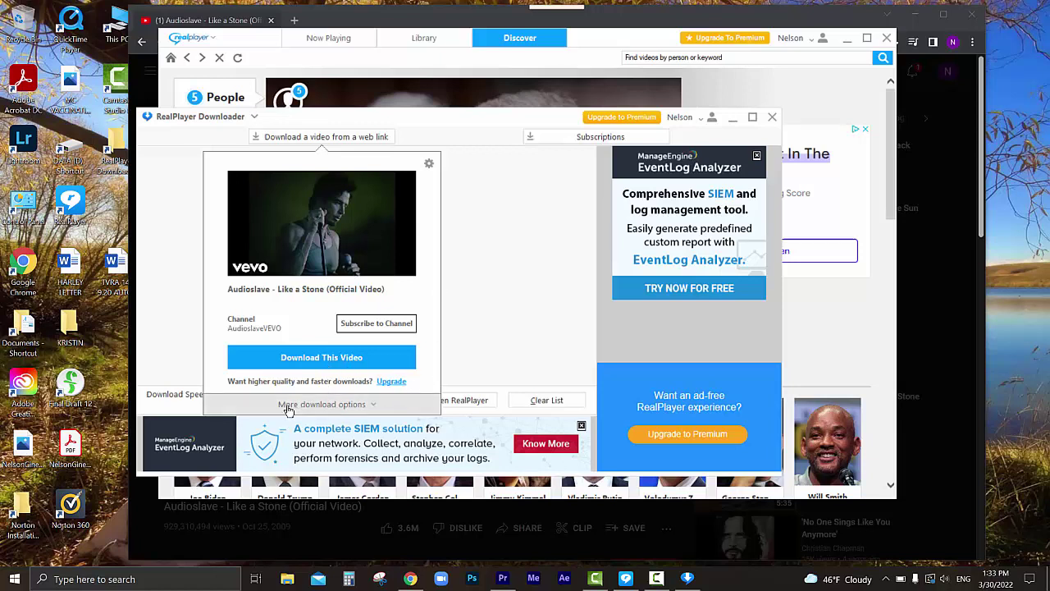
Choose Faster Download as the video quality and download the Audioslave - Like a Stone video
{"action": "left_click", "coordinate": [375, 408]}
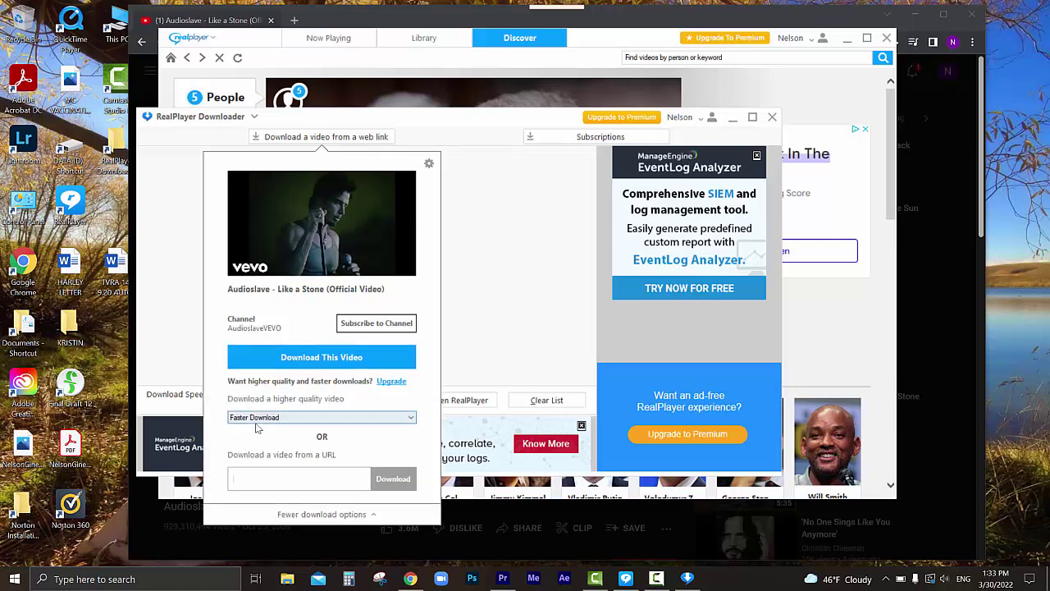
{"action": "left_click", "coordinate": [411, 420]}
{"action": "left_click", "coordinate": [412, 420]}
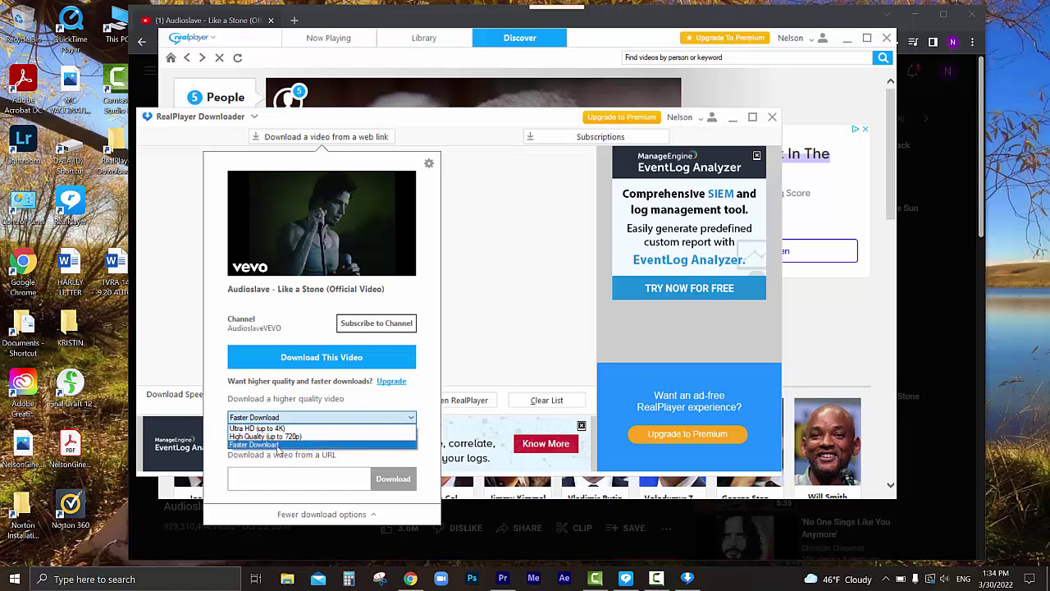
{"action": "left_click", "coordinate": [276, 445]}
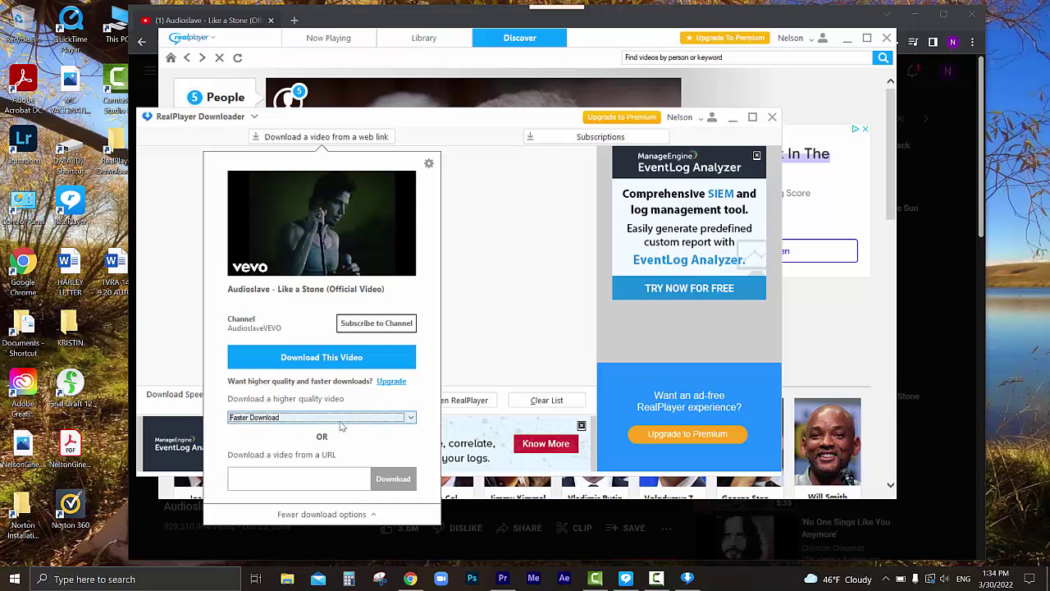
{"action": "left_click", "coordinate": [336, 358]}
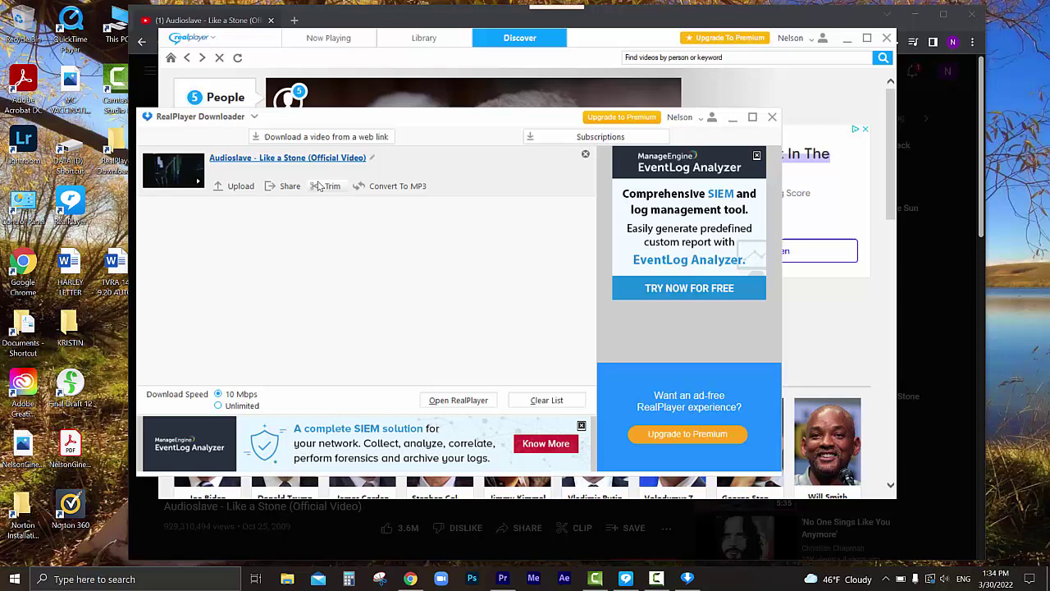
Switch to Premiere Pro and import Audioslave - Like a Stone (Official Video) from D:\MUSIC & VIDEOS DOWNLOADS into the project
{"action": "mouse_move", "coordinate": [288, 199]}
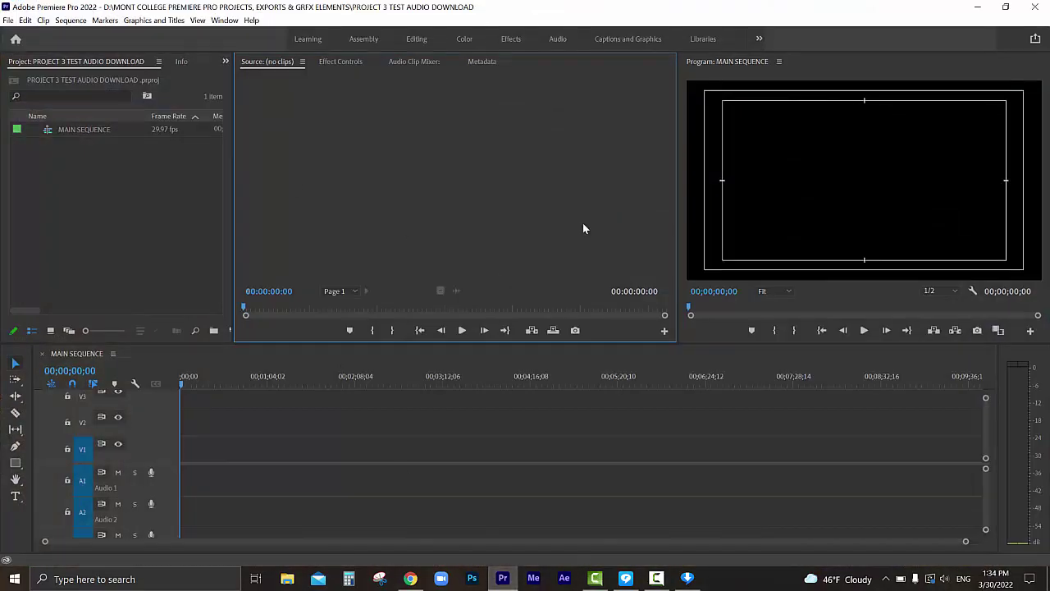
{"action": "left_click", "coordinate": [113, 207]}
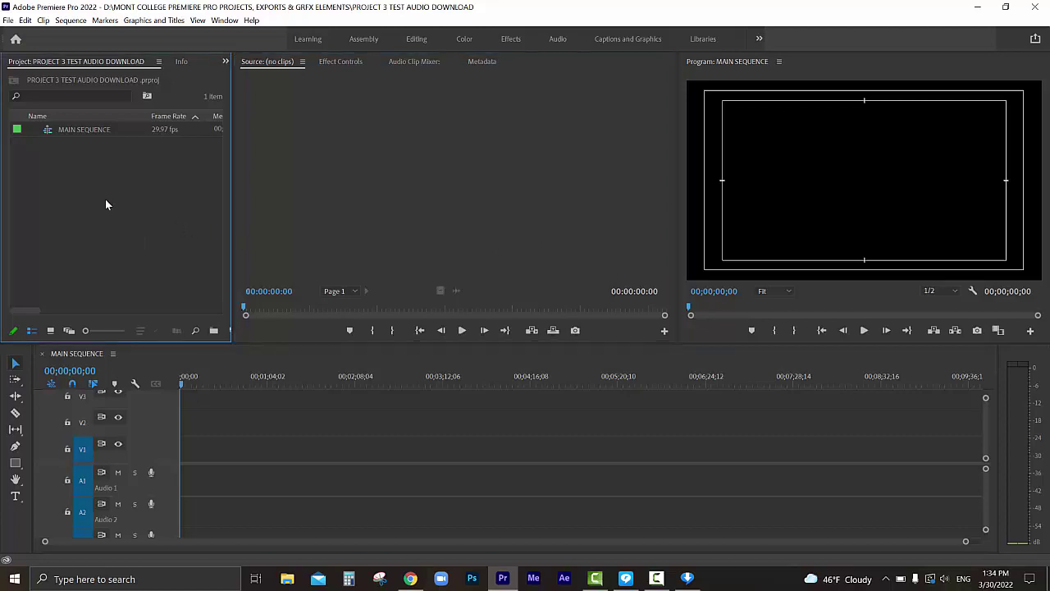
{"action": "double_click", "coordinate": [105, 199]}
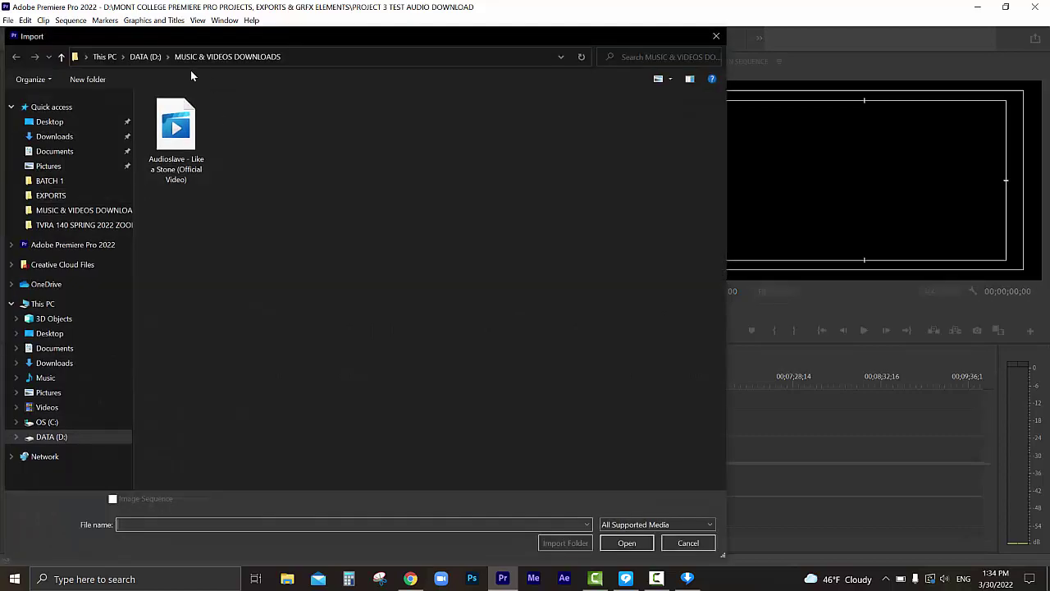
{"action": "left_click", "coordinate": [146, 57]}
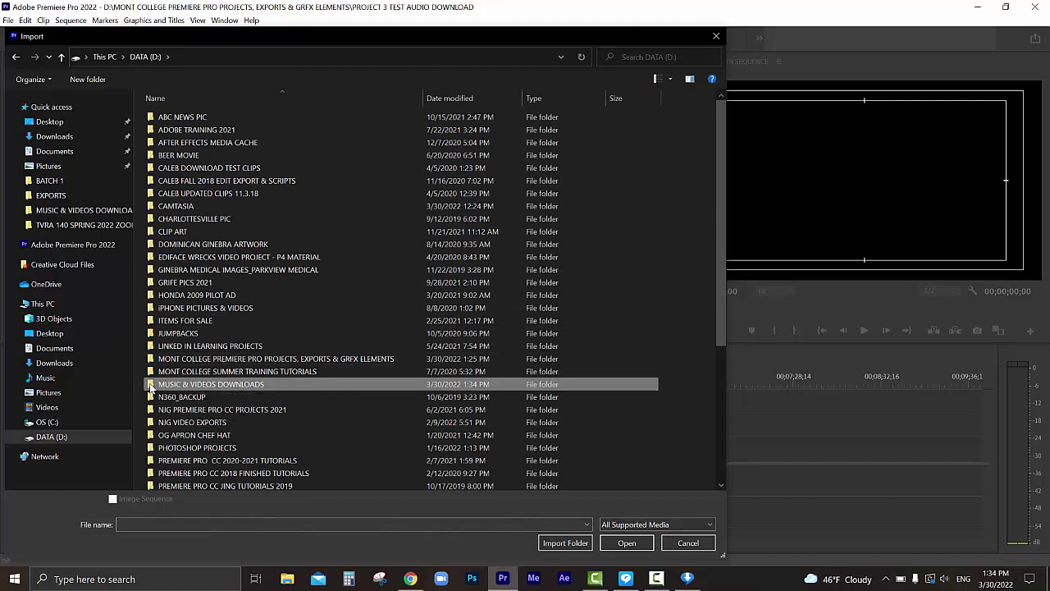
{"action": "double_click", "coordinate": [150, 386]}
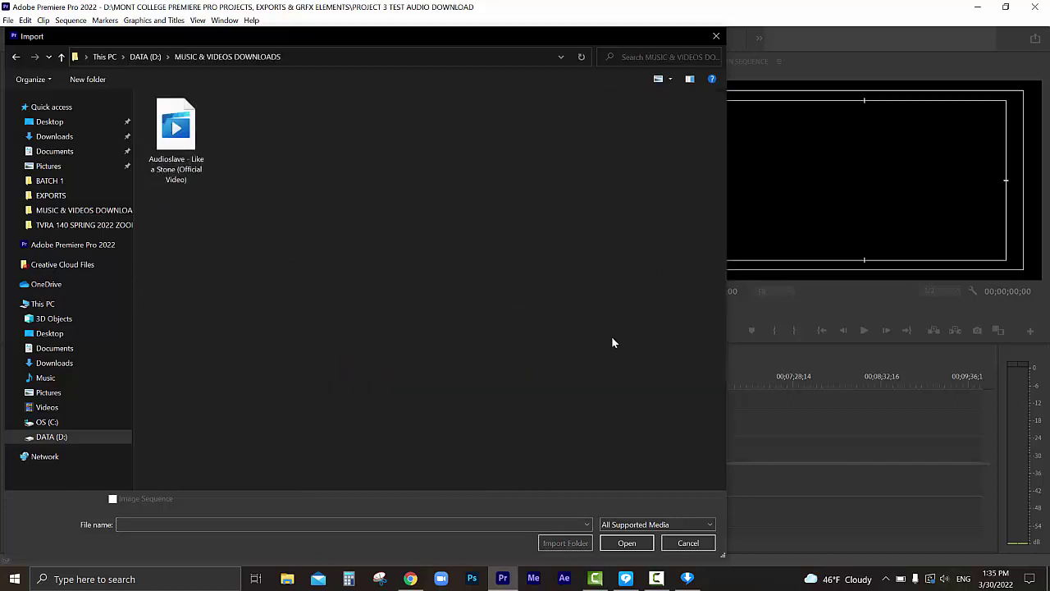
{"action": "left_click", "coordinate": [181, 139]}
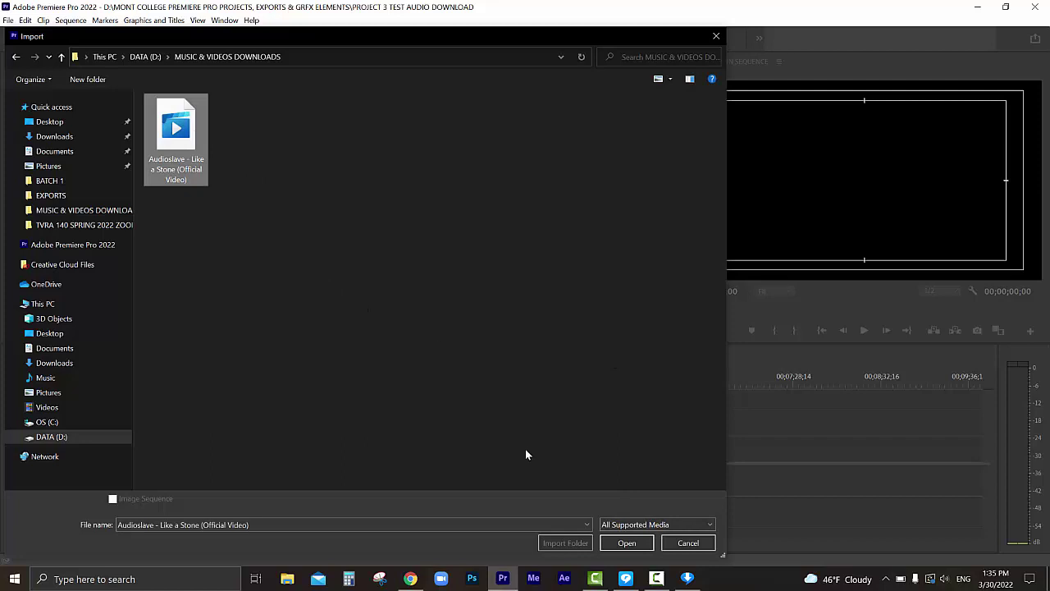
{"action": "left_click", "coordinate": [625, 544]}
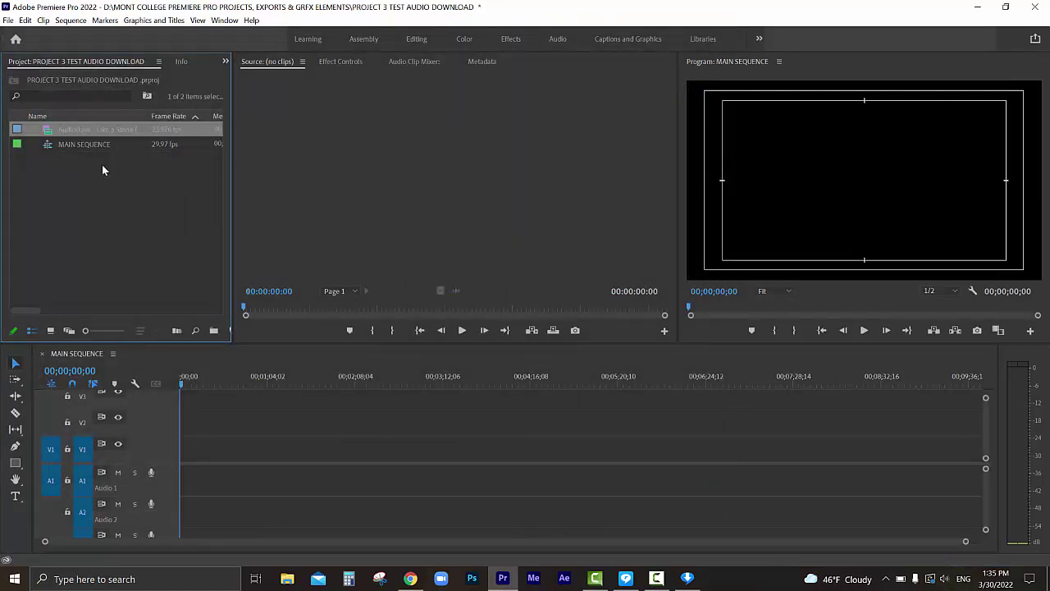
Load the imported Audioslave clip in the Source monitor and move its playhead to about 00:01:27:04
{"action": "double_click", "coordinate": [54, 133]}
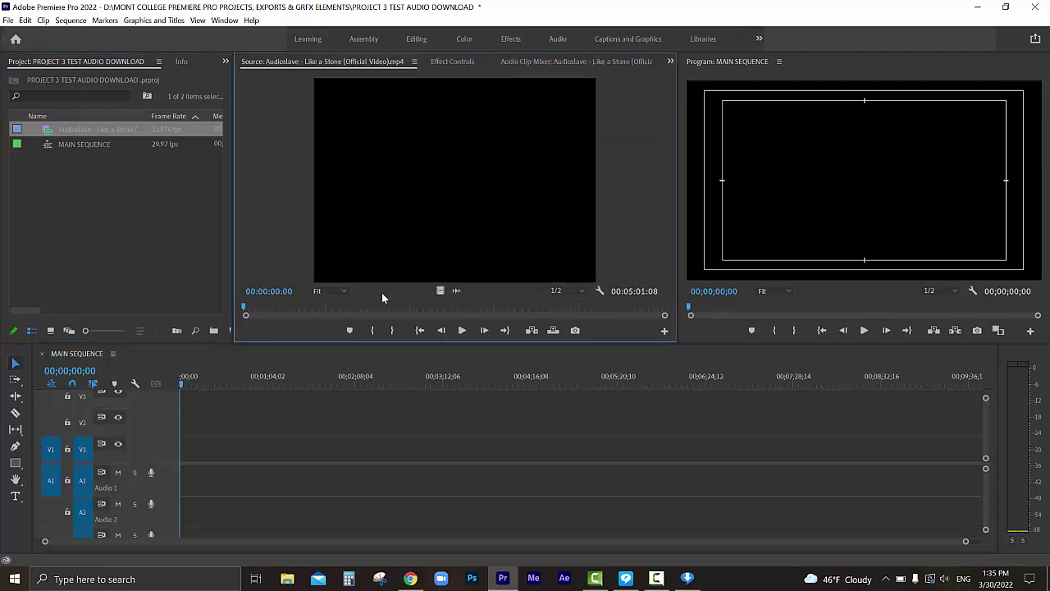
{"action": "left_click_drag", "start_coordinate": [331, 307], "coordinate": [365, 310]}
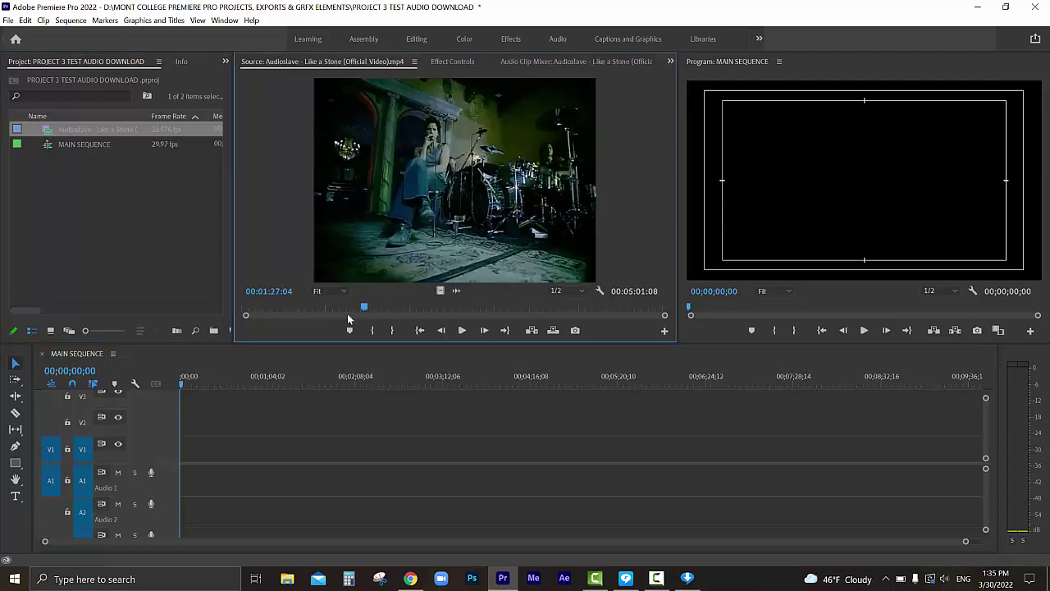
Preview the Audioslave clip in the Source monitor to about 00:01:33:19 and place only its audio at the start of track A1
{"action": "left_click", "coordinate": [462, 331]}
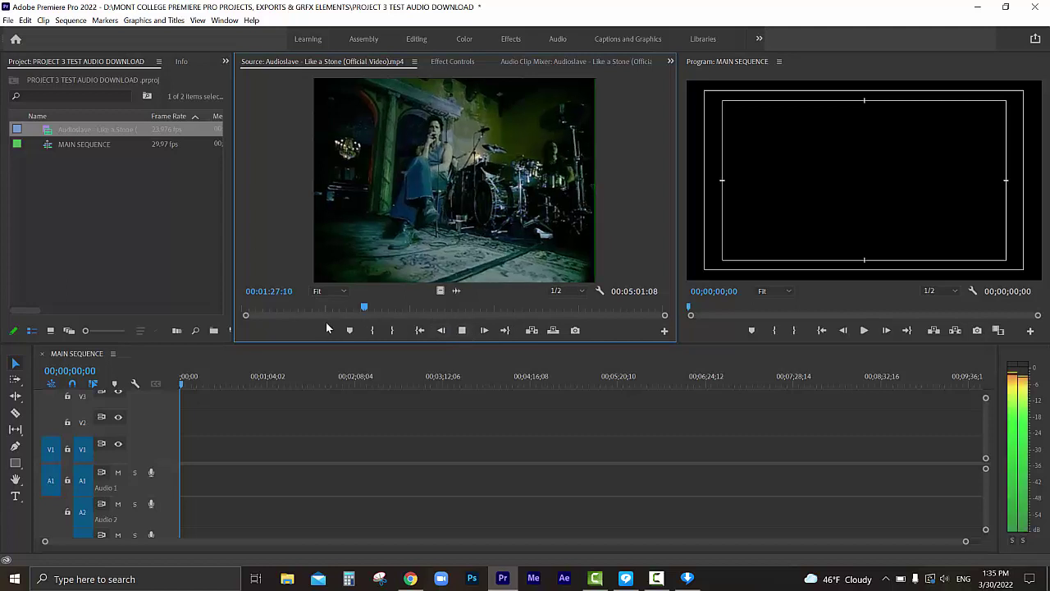
{"action": "left_click", "coordinate": [462, 330]}
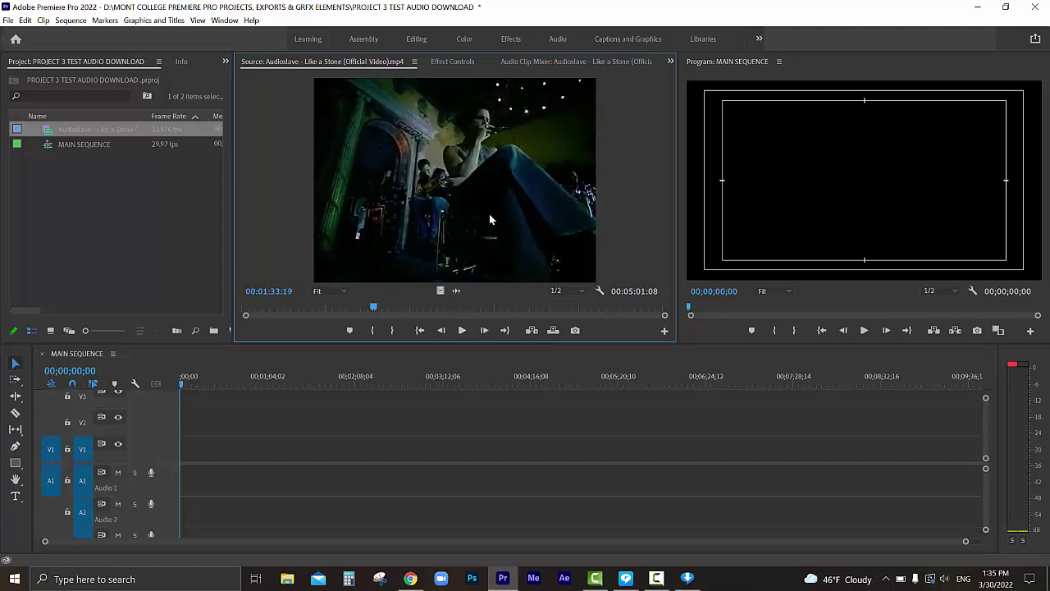
{"action": "left_click_drag", "start_coordinate": [456, 290], "coordinate": [360, 350]}
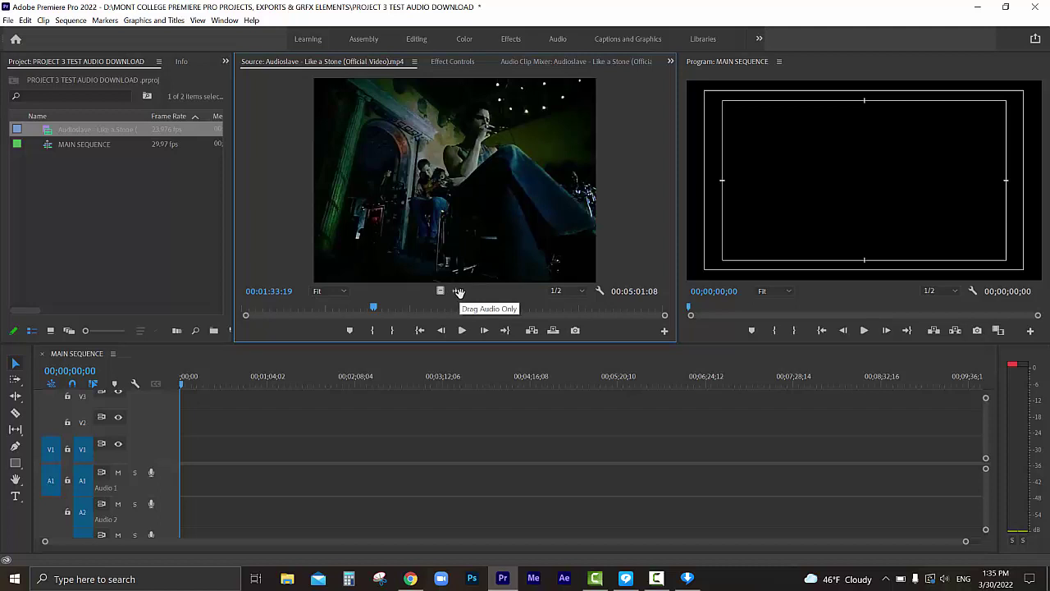
{"action": "left_click_drag", "start_coordinate": [458, 292], "coordinate": [189, 497]}
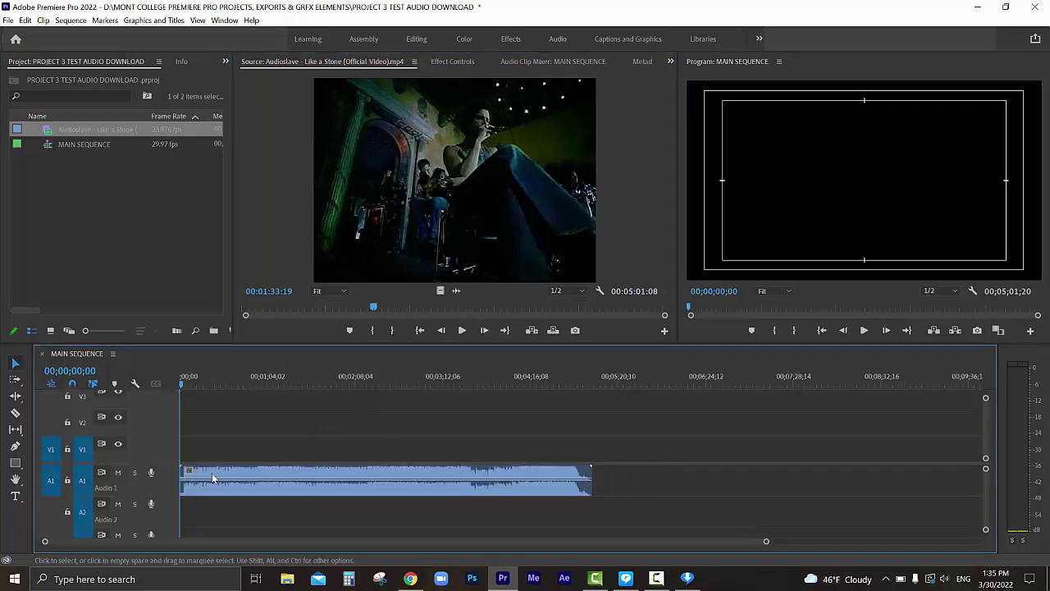
Play the sequence briefly from about 00;00;56;11 and delete the audio clip from track A1
{"action": "left_click", "coordinate": [256, 383]}
{"action": "key", "text": "space"}
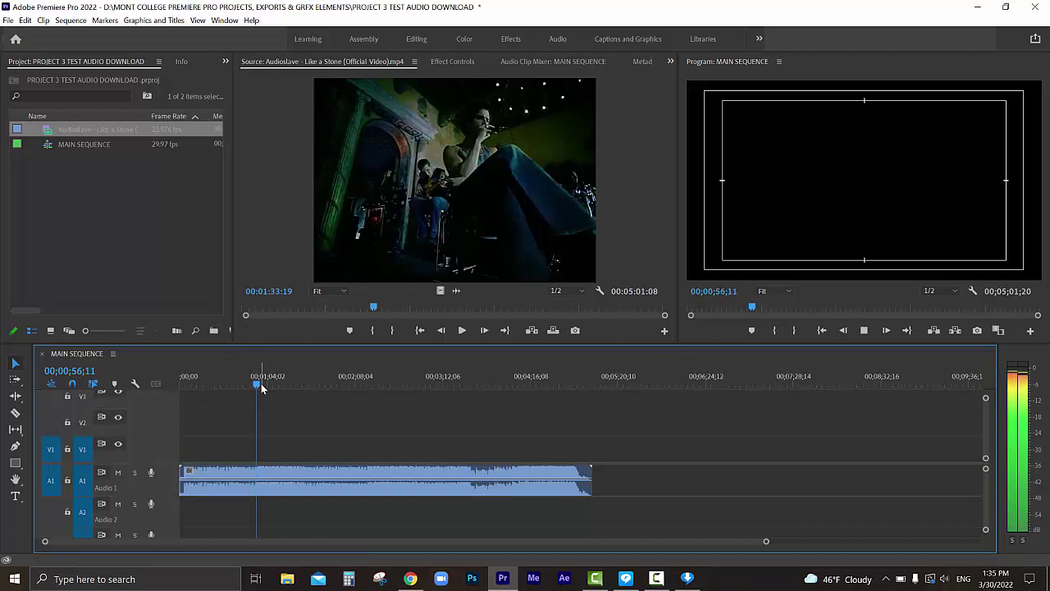
{"action": "key", "text": "space"}
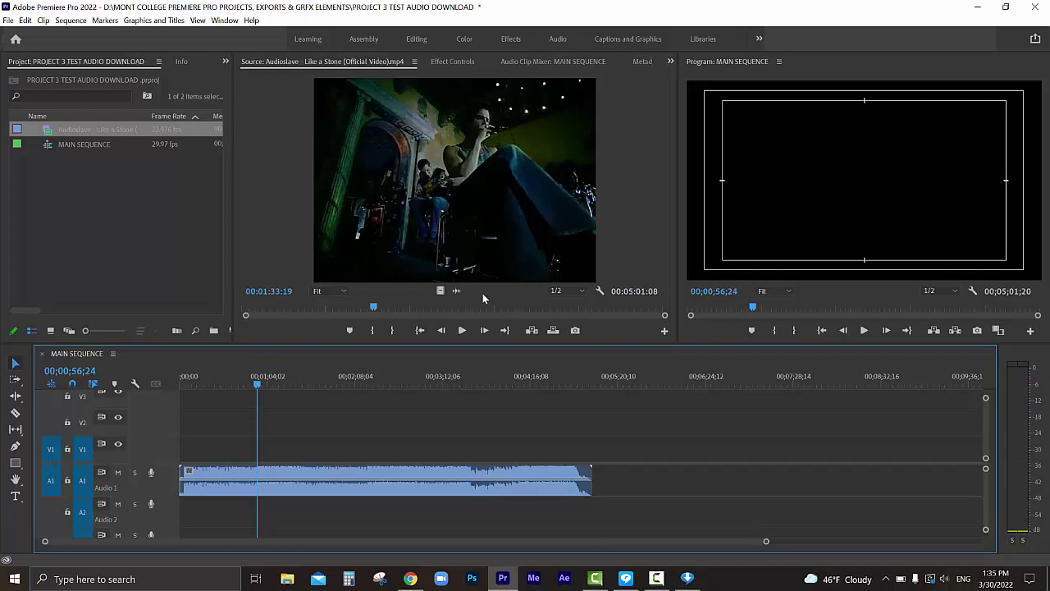
{"action": "left_click", "coordinate": [416, 477]}
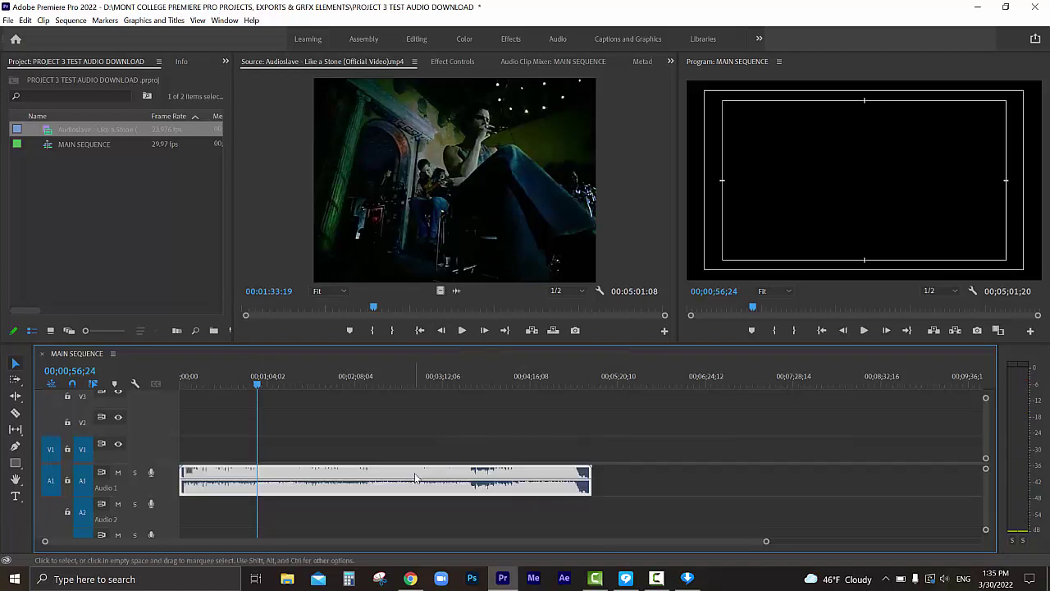
{"action": "key", "text": "Delete"}
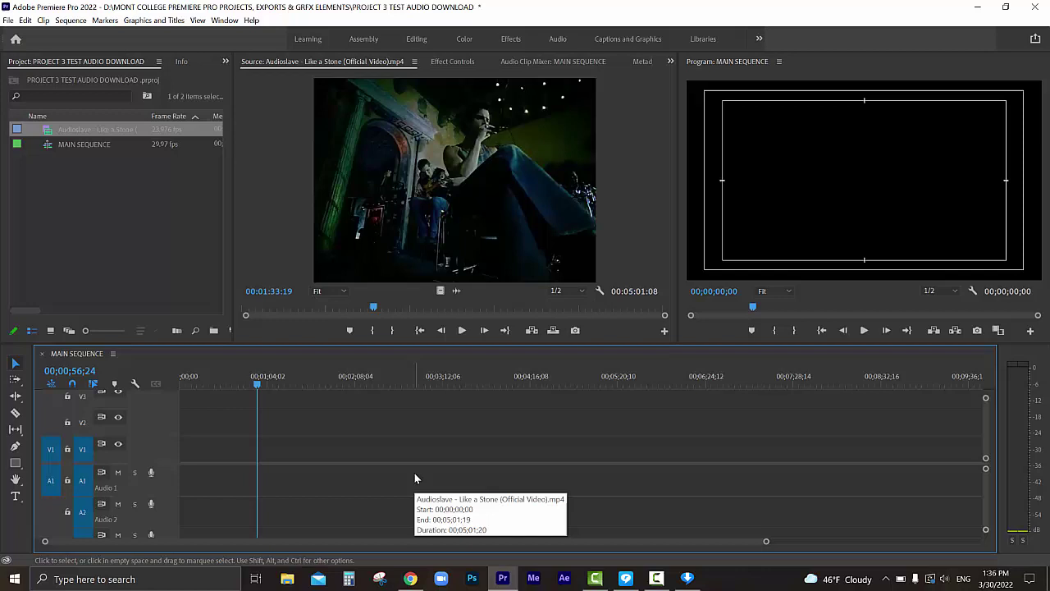
Place the full Audioslave clip with video and audio at the start of V1 and A1, keeping the existing sequence settings
{"action": "left_click", "coordinate": [502, 193]}
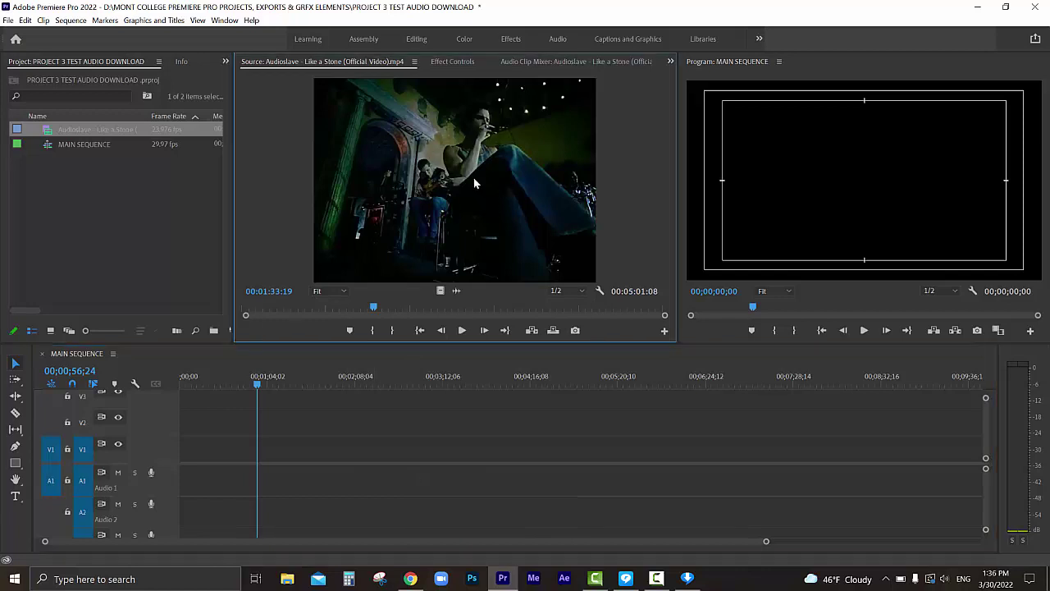
{"action": "left_click_drag", "start_coordinate": [480, 164], "coordinate": [176, 465]}
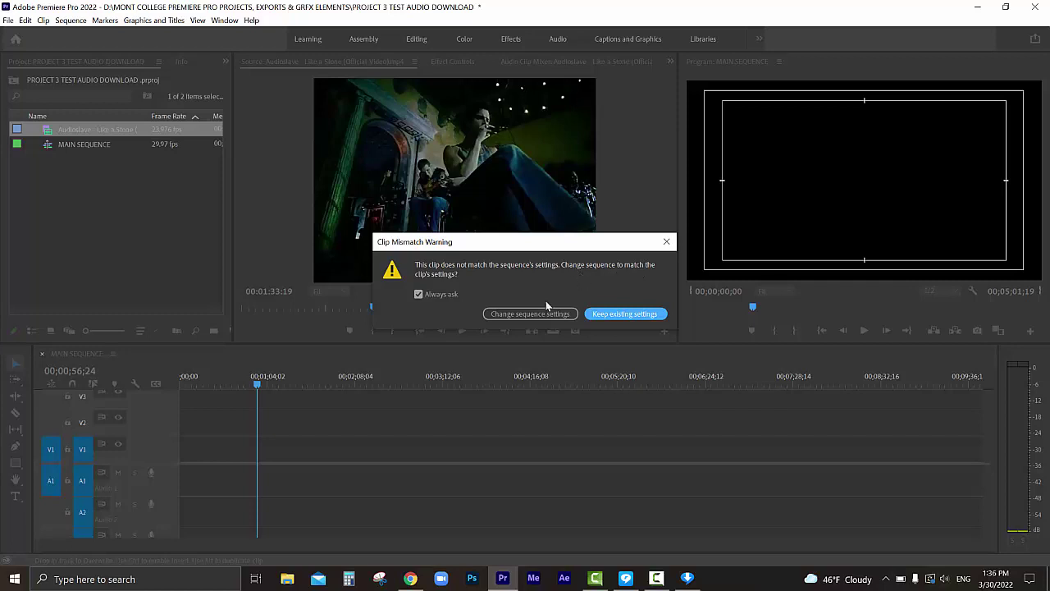
{"action": "left_click", "coordinate": [625, 314]}
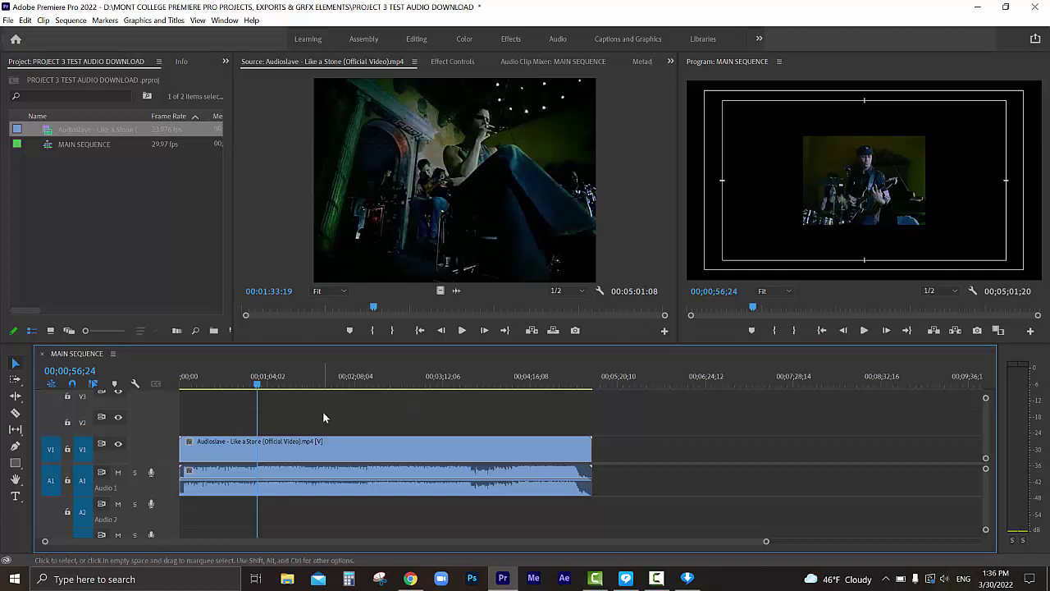
Play the sequence briefly from about 00;01;28;16 to check the placed clip's picture and sound
{"action": "left_click", "coordinate": [303, 382]}
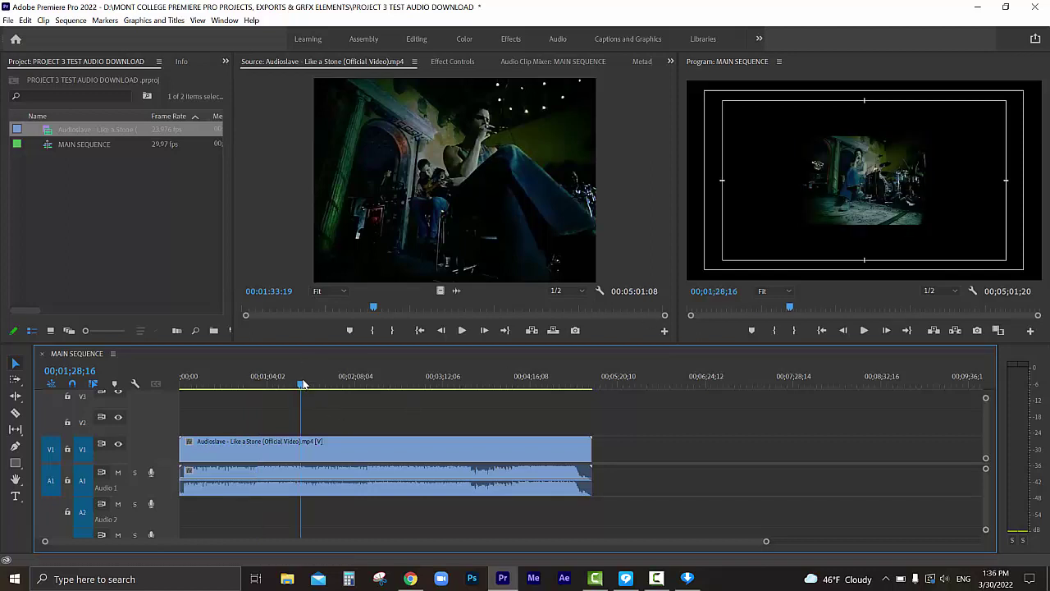
{"action": "key", "text": "space"}
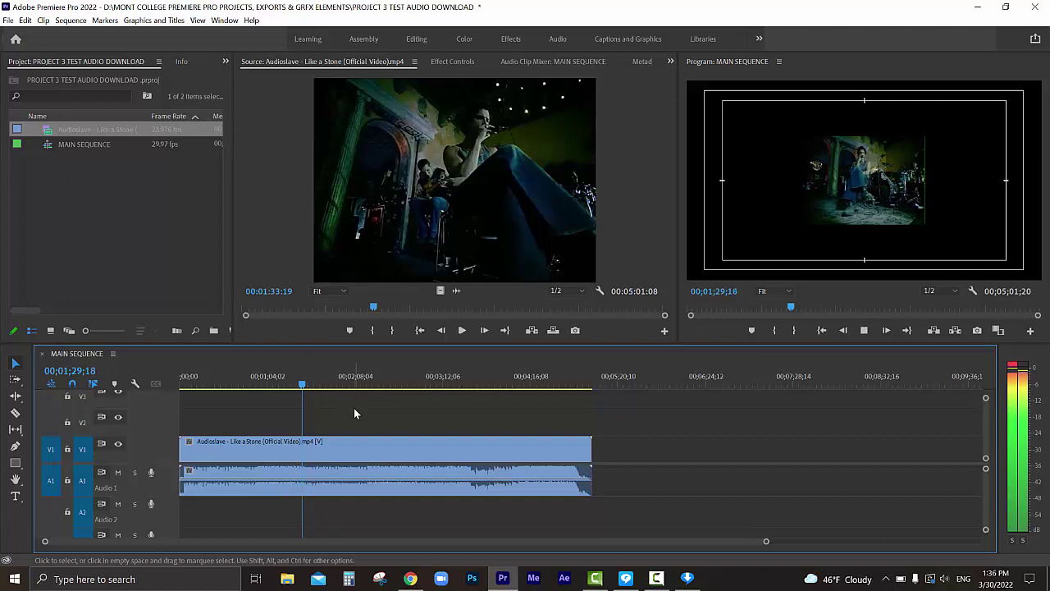
{"action": "key", "text": "space"}
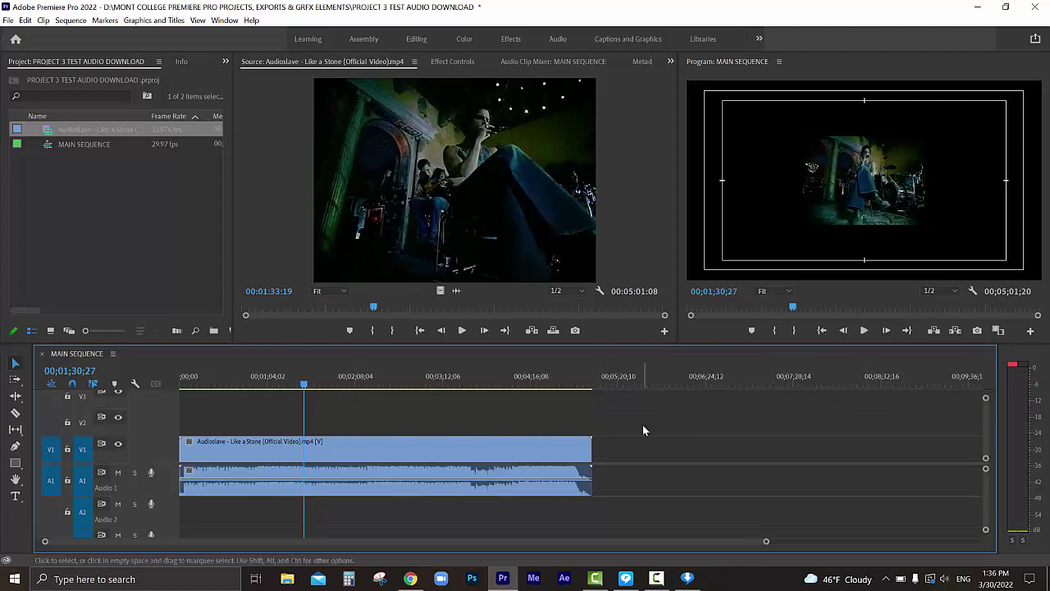
Unlink the video and audio of the Audioslave clip in MAIN SEQUENCE
{"action": "left_click", "coordinate": [517, 454]}
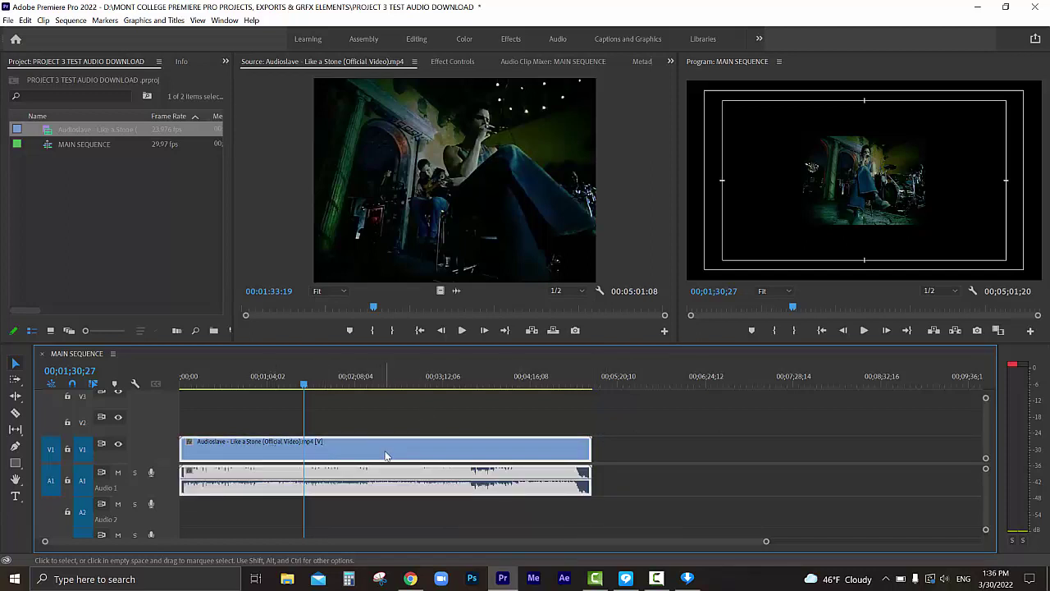
{"action": "right_click", "coordinate": [417, 449]}
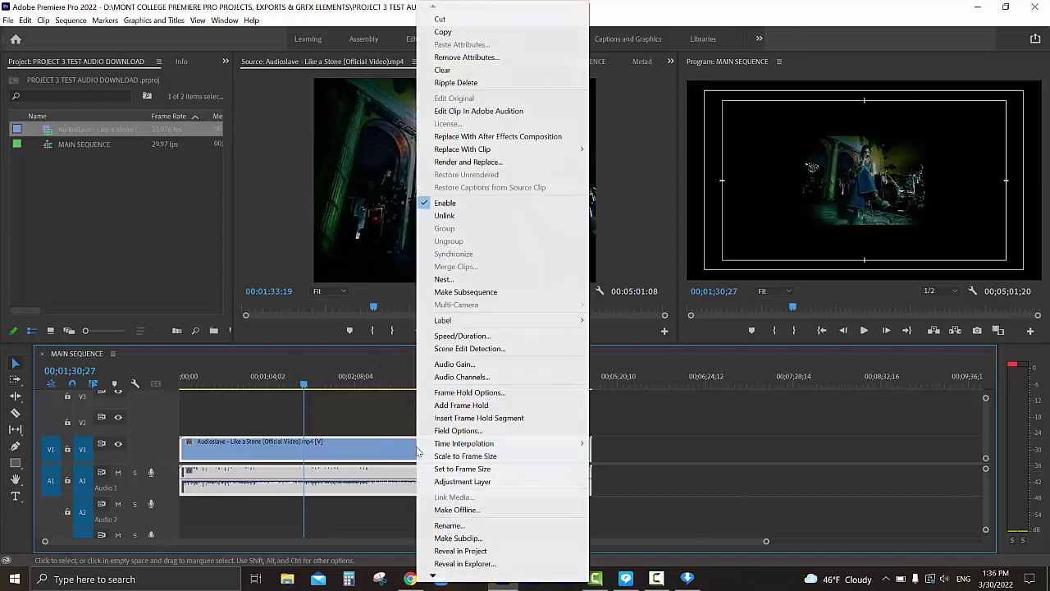
{"action": "left_click", "coordinate": [462, 218]}
Check that the unlinked parts select separately, and delete the Audioslave video from track V1
{"action": "left_click", "coordinate": [481, 452]}
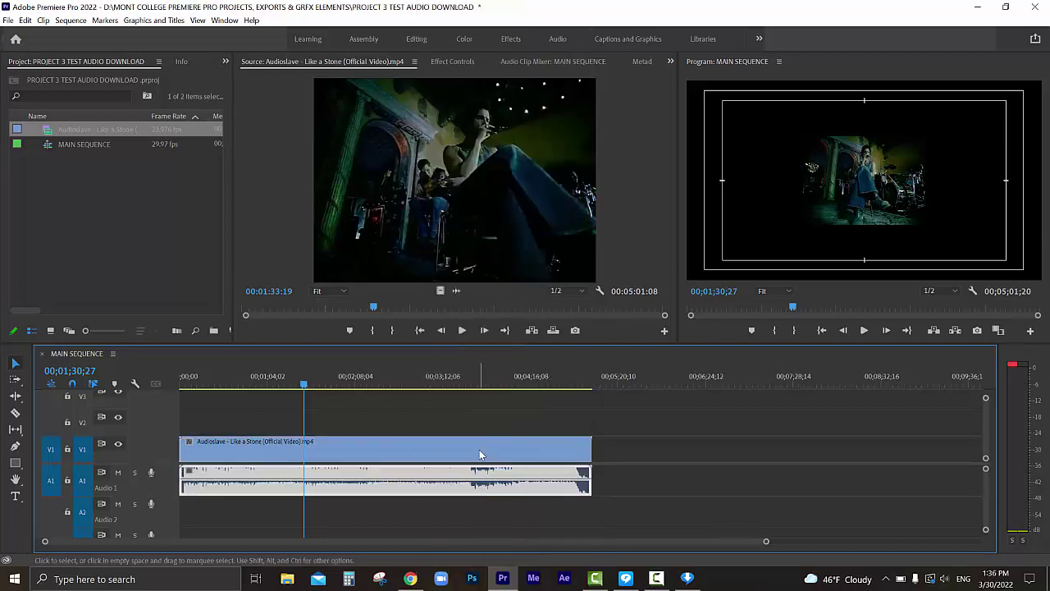
{"action": "left_click", "coordinate": [476, 469]}
{"action": "left_click", "coordinate": [472, 454]}
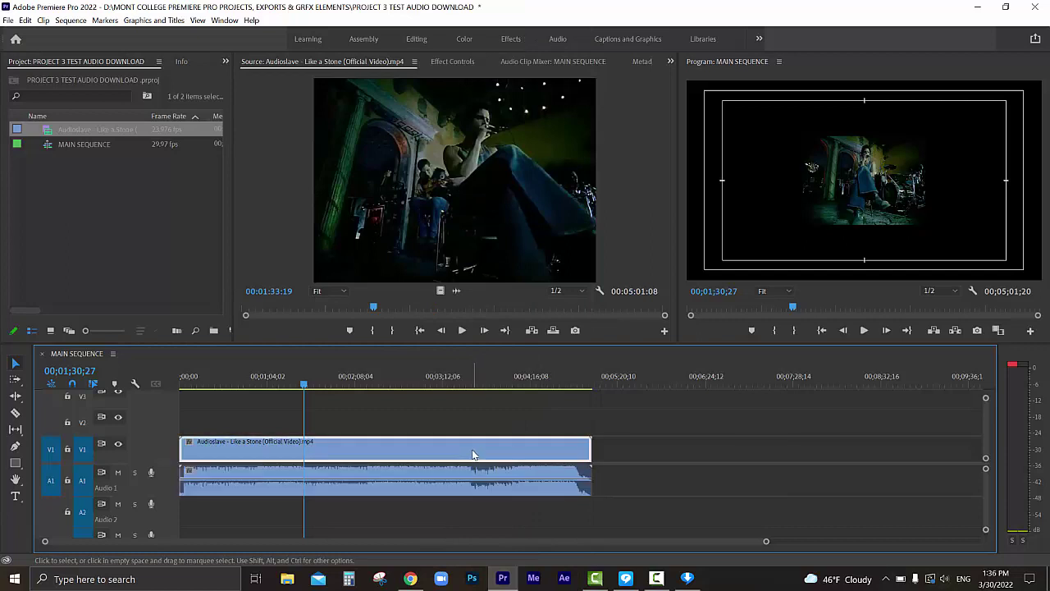
{"action": "left_click", "coordinate": [492, 486]}
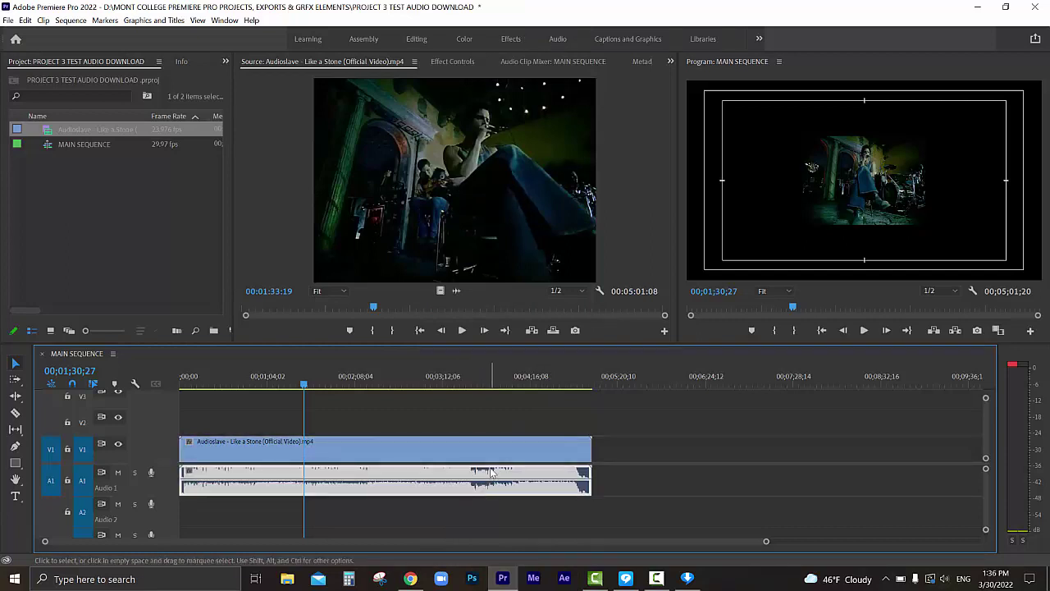
{"action": "left_click", "coordinate": [489, 452]}
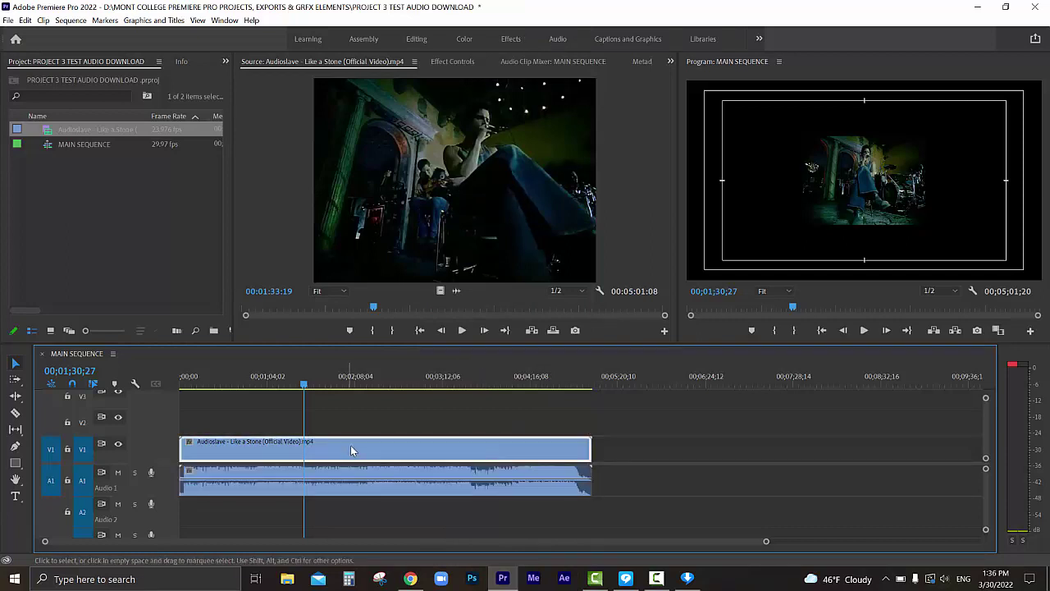
{"action": "key", "text": "Delete"}
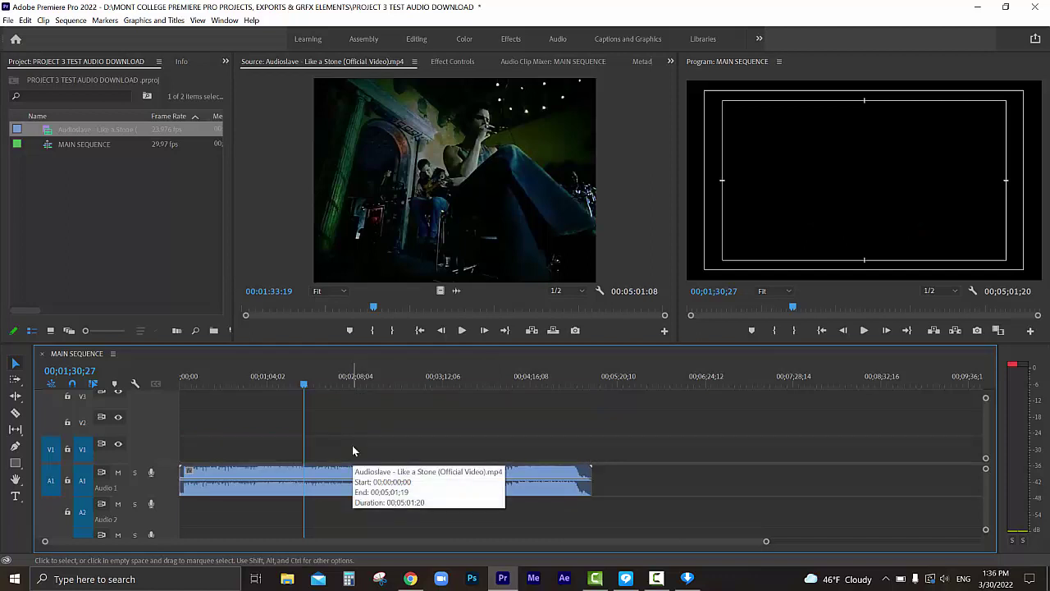
Play the remaining Audioslave audio briefly from about 00;01;49;19 in the sequence
{"action": "left_click", "coordinate": [333, 386]}
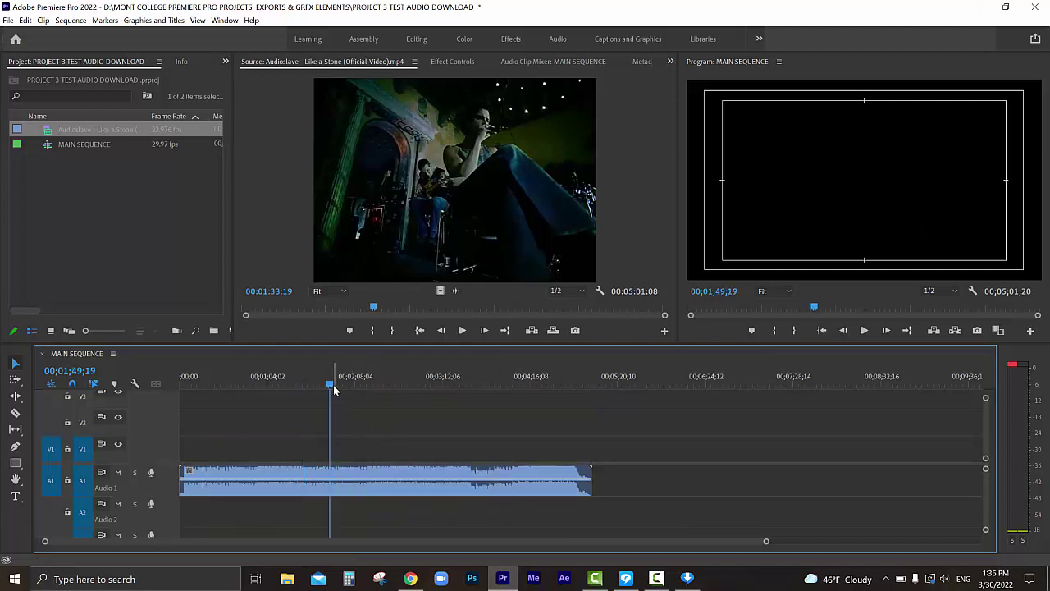
{"action": "key", "text": "space"}
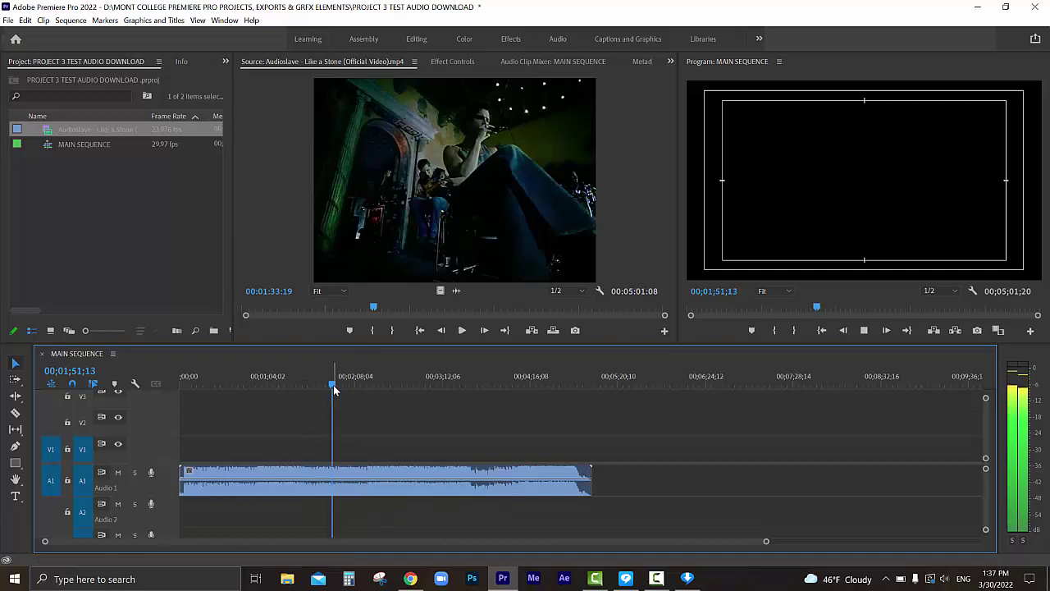
{"action": "key", "text": "space"}
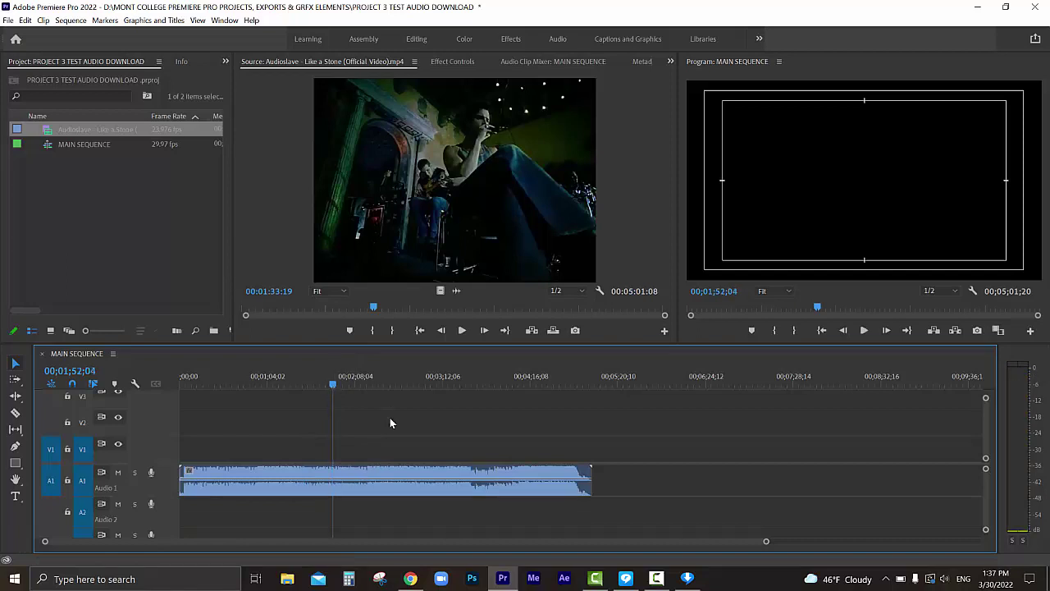
Adjust the volume level of the Audioslave audio clip on A1 slightly and play it back from 00;01;52;04
{"action": "left_click", "coordinate": [384, 485]}
{"action": "left_click_drag", "start_coordinate": [384, 486], "coordinate": [385, 482]}
{"action": "left_click", "coordinate": [395, 414]}
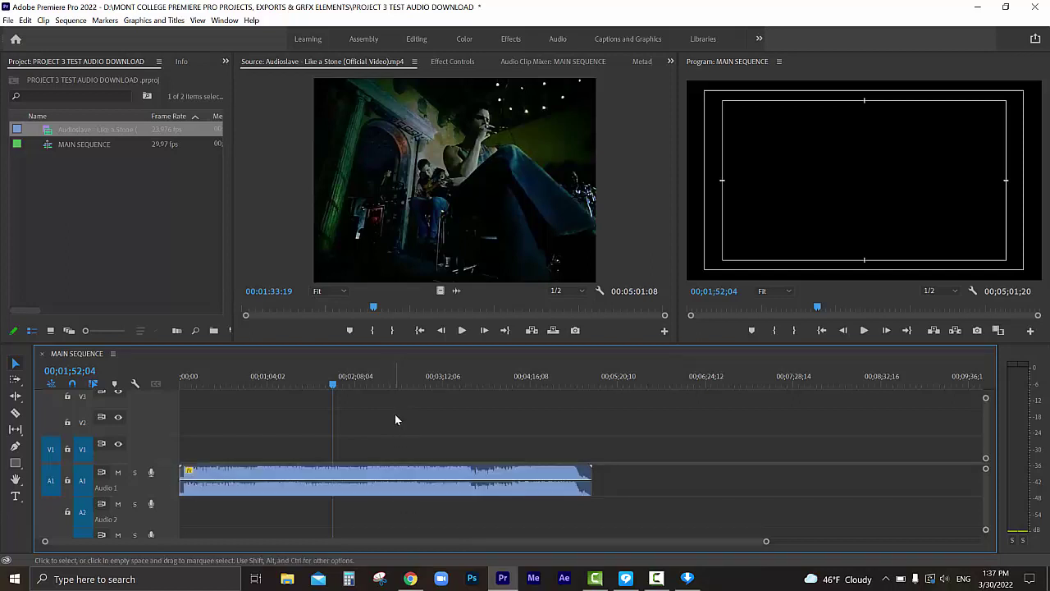
{"action": "key", "text": "space"}
{"action": "key", "text": "space"}
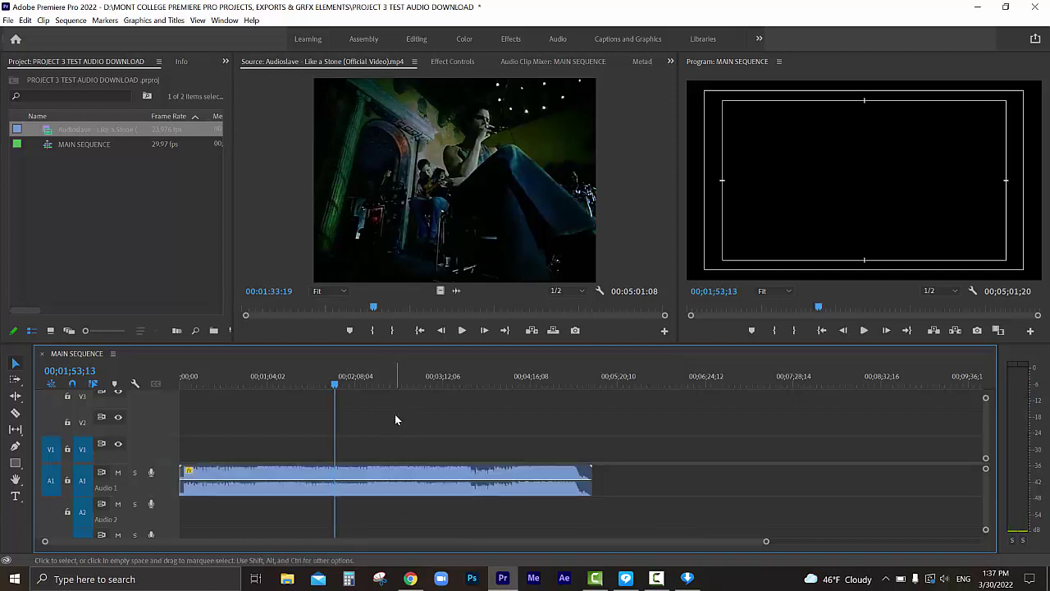